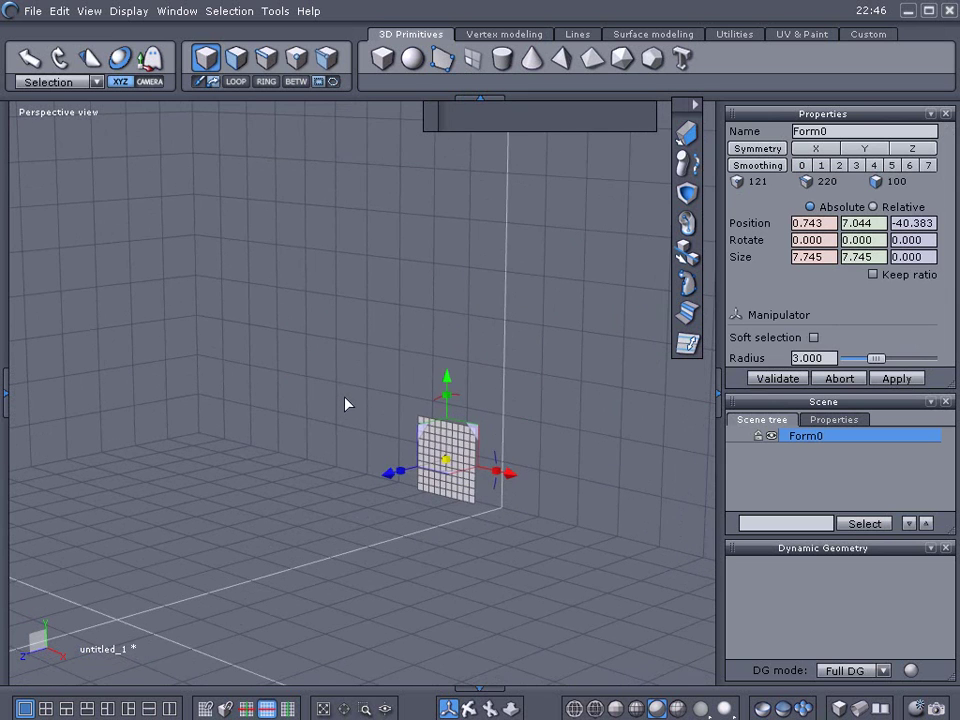
Raise the flat grid to a Y position of about 31.5 and tilt it about 32.6 degrees around X.
drag(451, 388, 452, 148)
middle_drag(478, 332, 439, 452)
drag(415, 298, 391, 315)
Sweep all of the grid's faces along a gently waving, descending line of five sections and collapse the result's dynamic geometry.
click(236, 60)
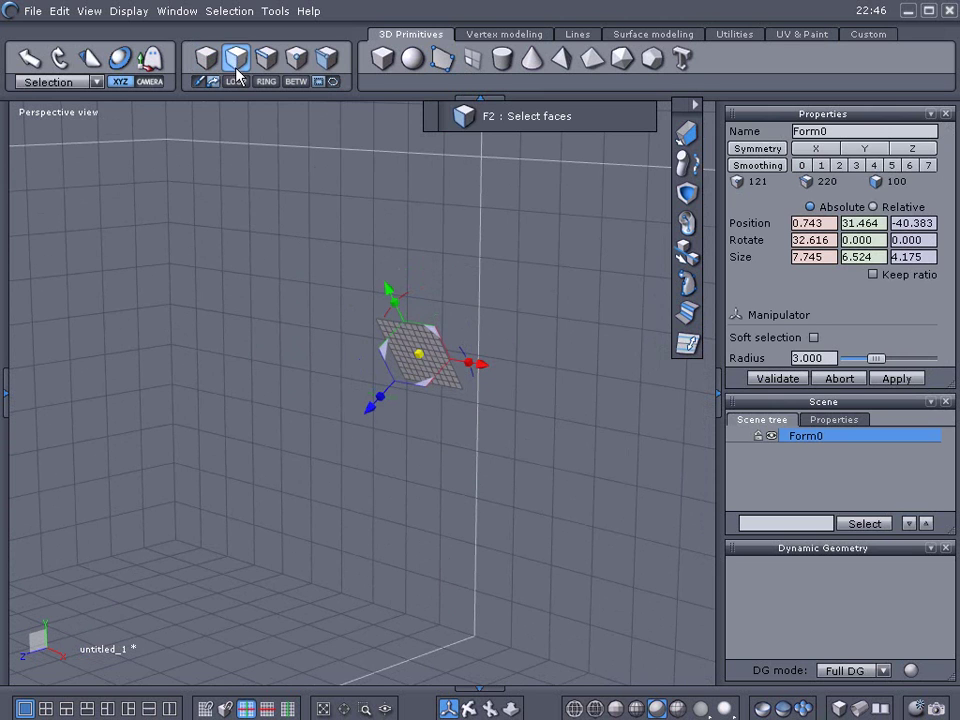
key(ctrl+a)
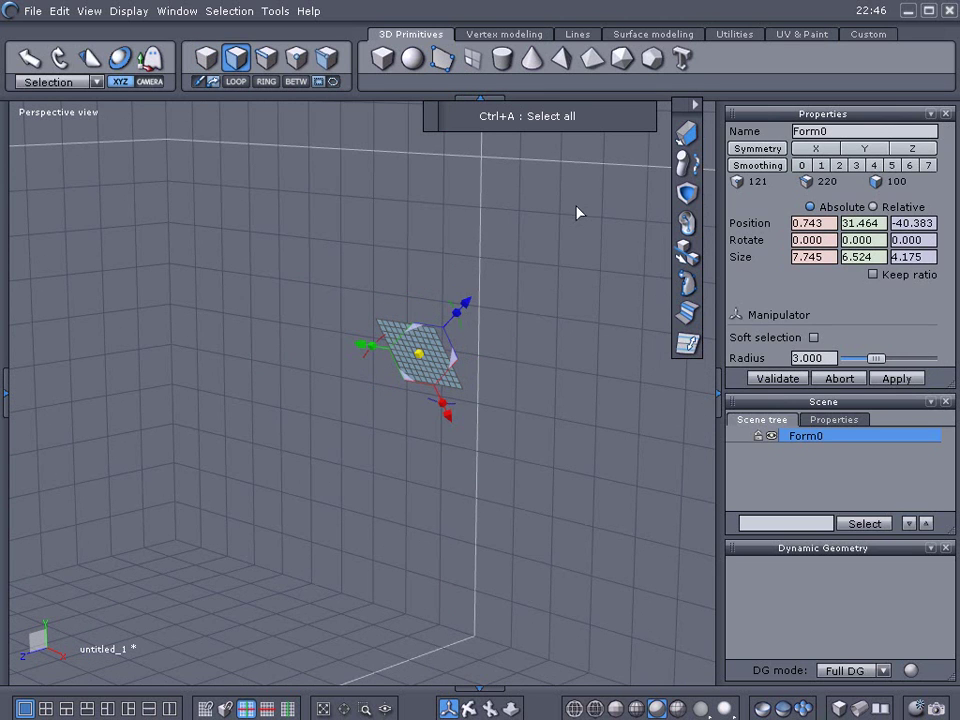
click(686, 228)
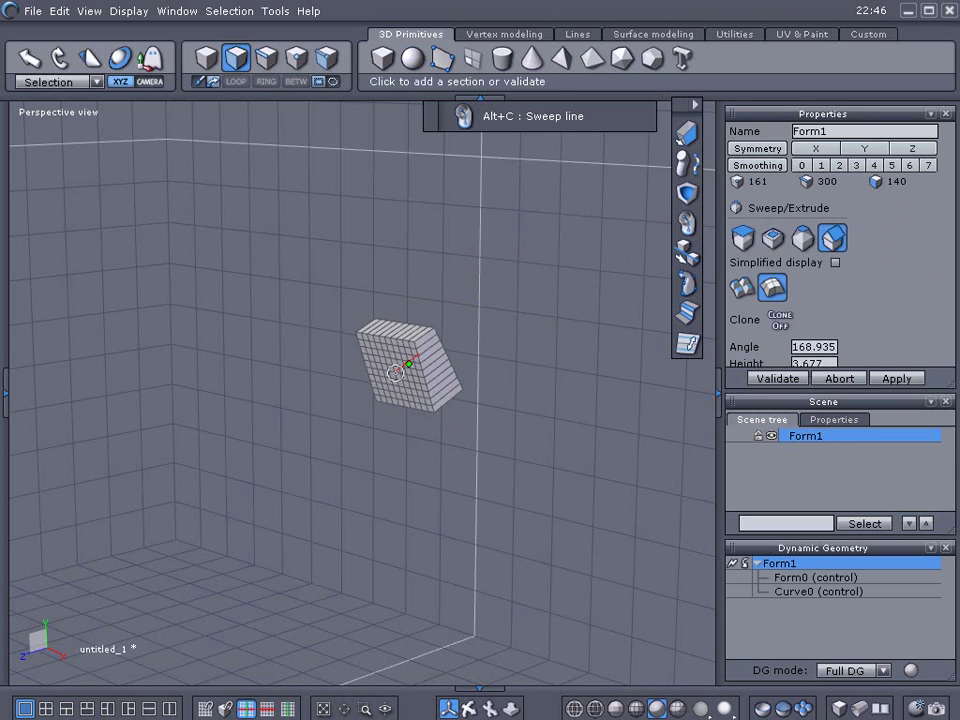
click(371, 408)
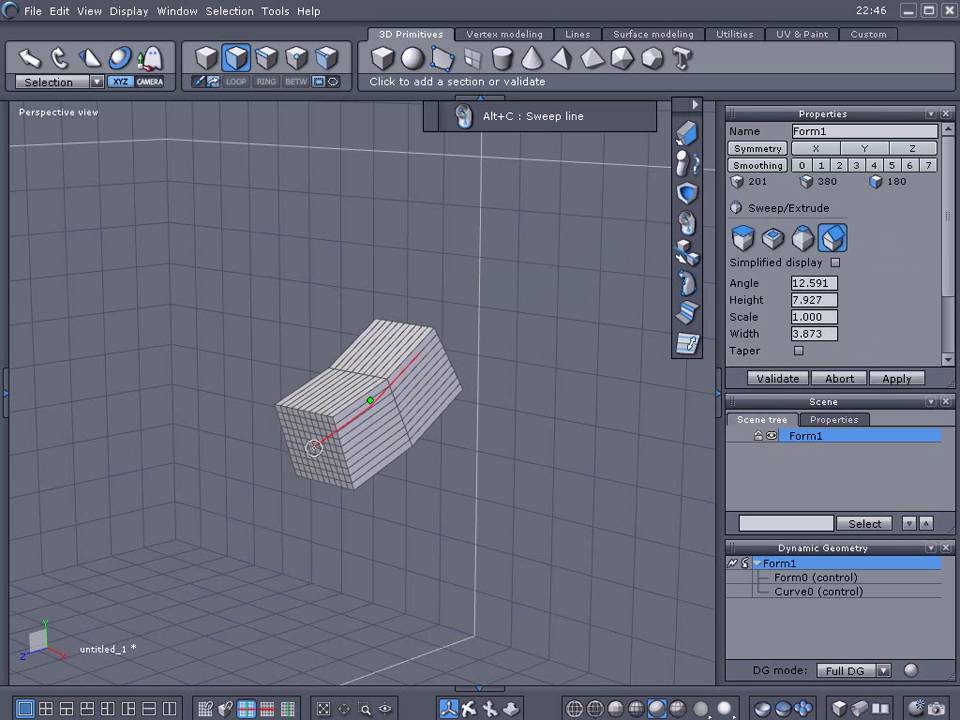
click(317, 443)
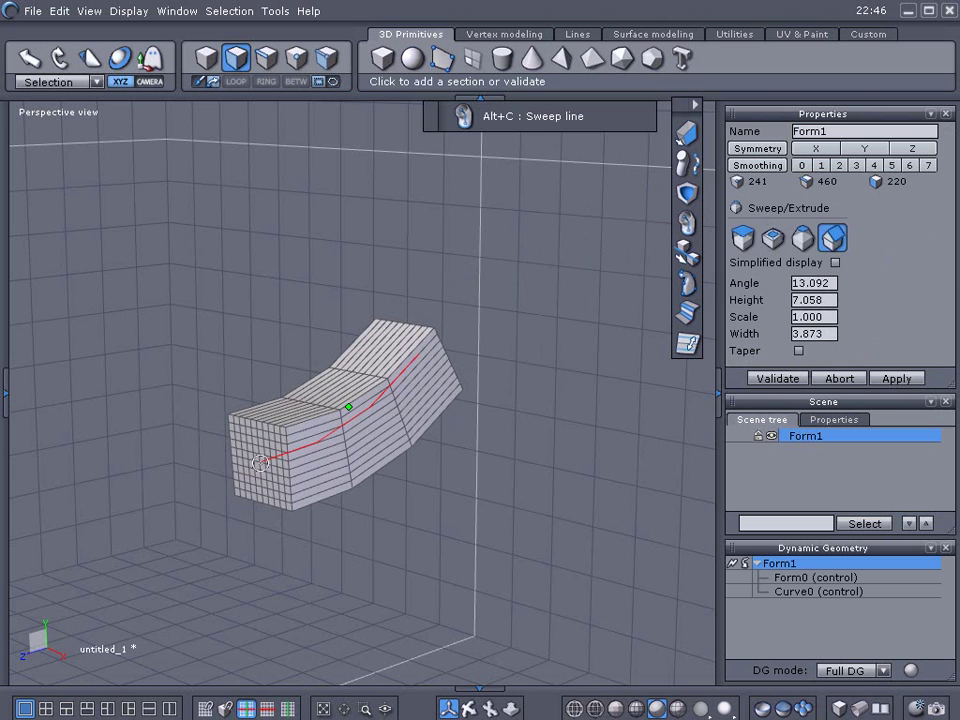
click(247, 467)
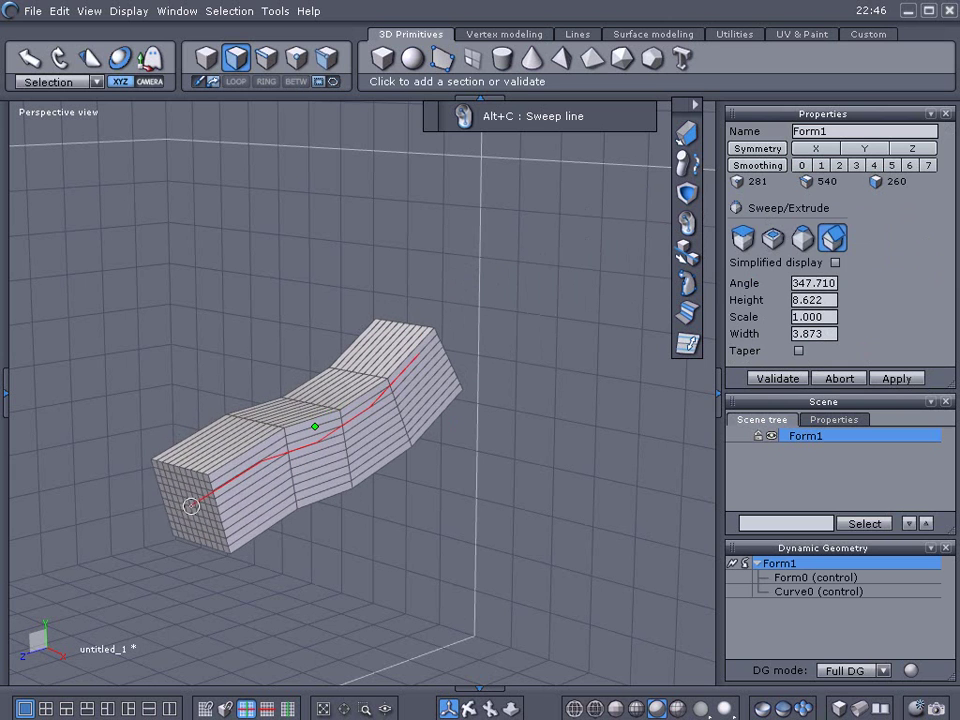
click(192, 509)
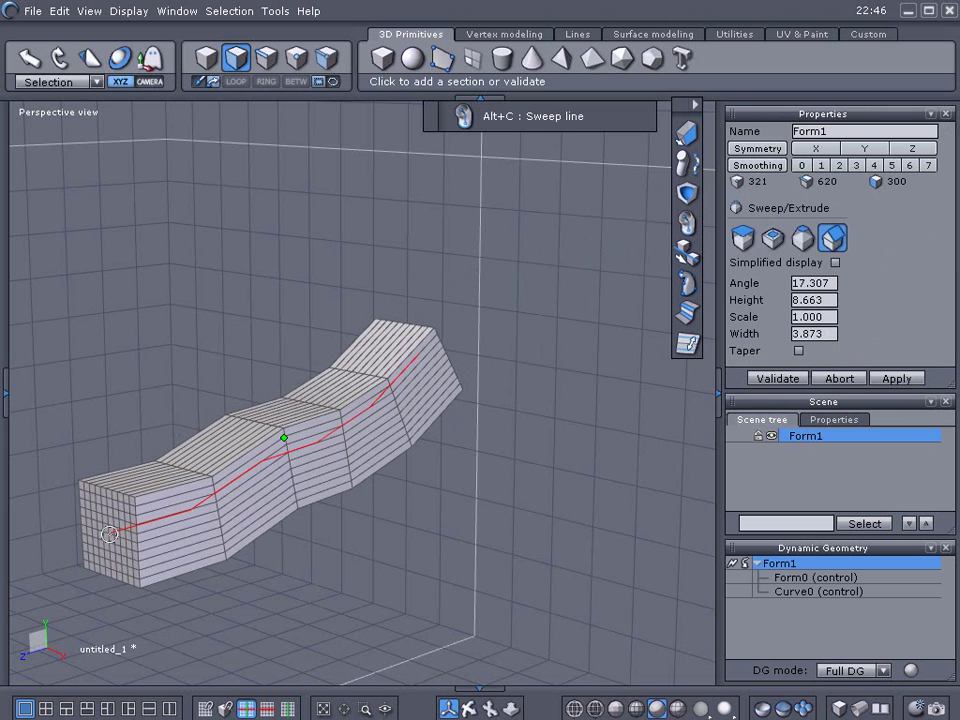
click(109, 534)
key(Return)
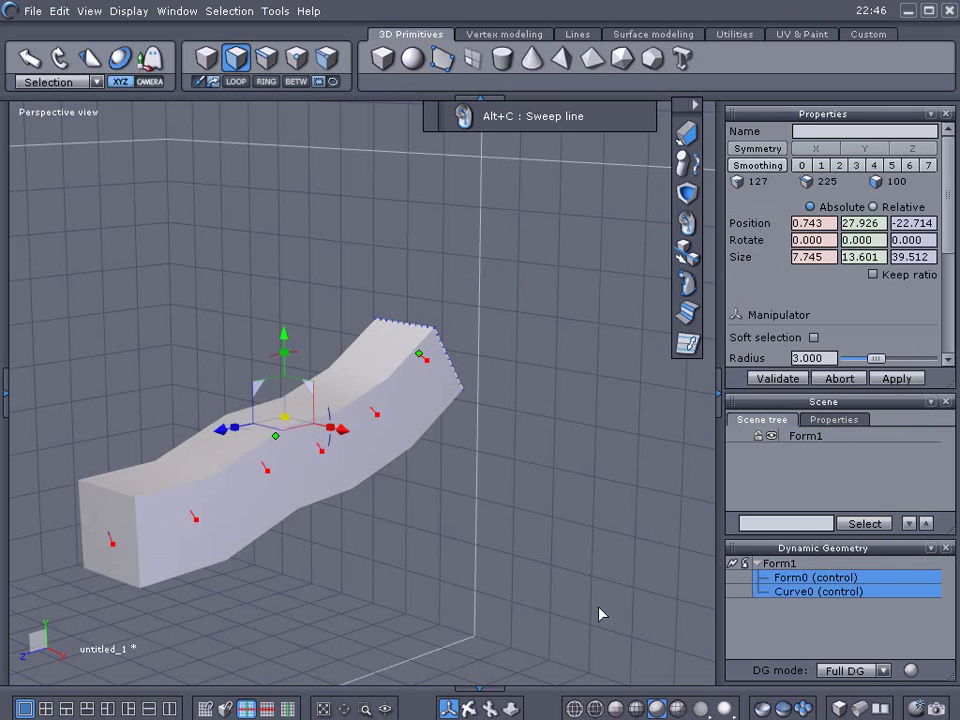
click(741, 564)
Select the four edge loops at the swept block's inner section joints and extract a closely spaced edge loop on both sides of each.
middle_drag(410, 456, 461, 482)
scroll(390, 484, up, 2)
click(266, 57)
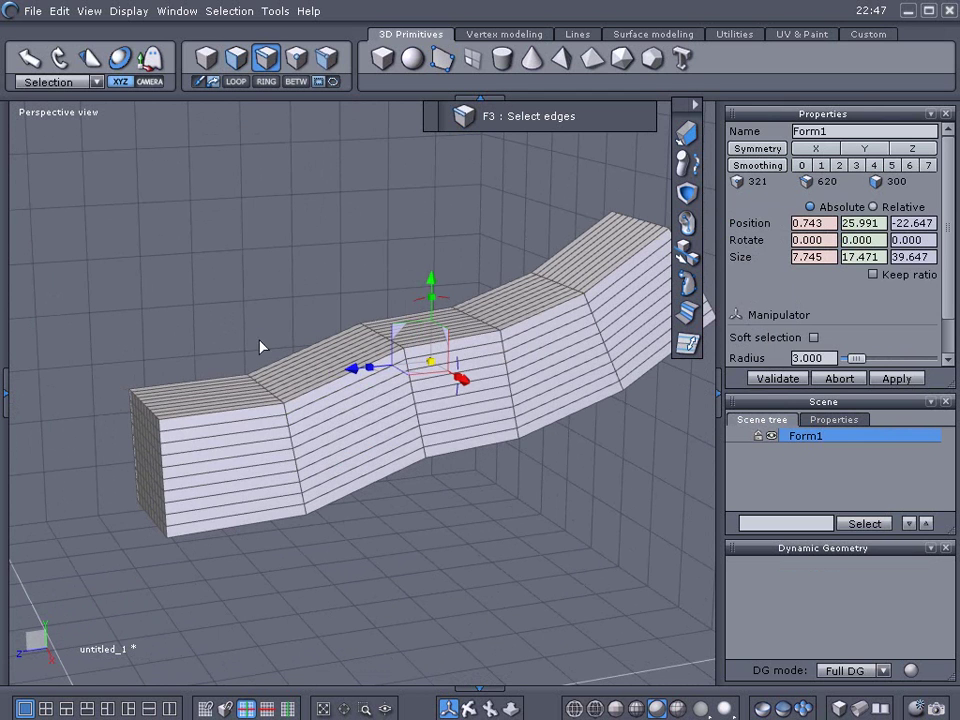
click(285, 413)
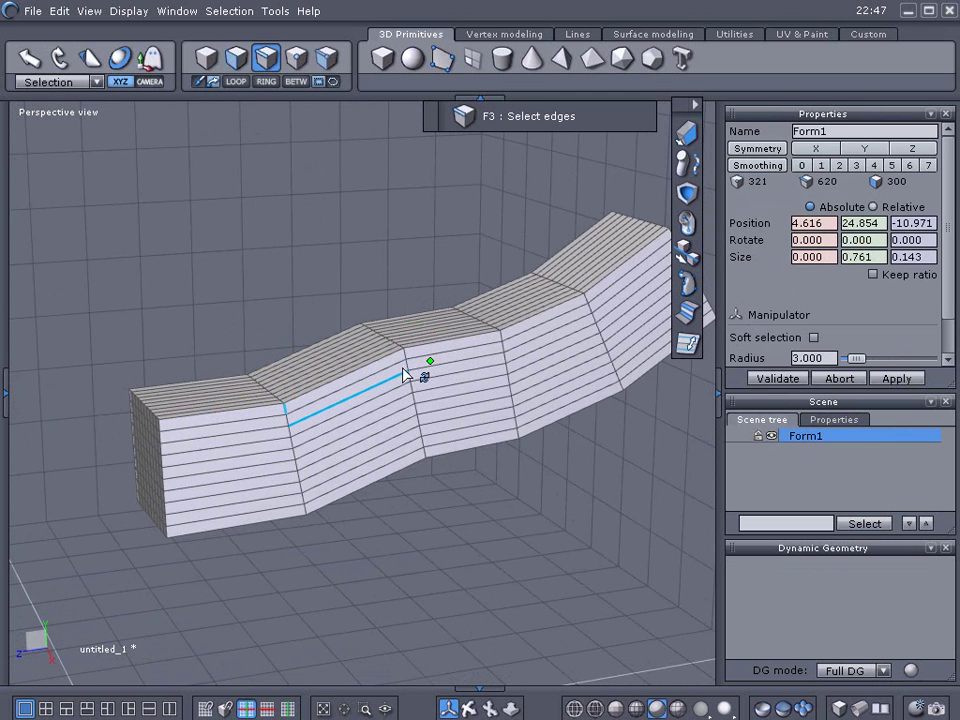
click(403, 363)
scroll(405, 365, up, 3)
middle_drag(292, 353, 126, 356)
shift+click(250, 346)
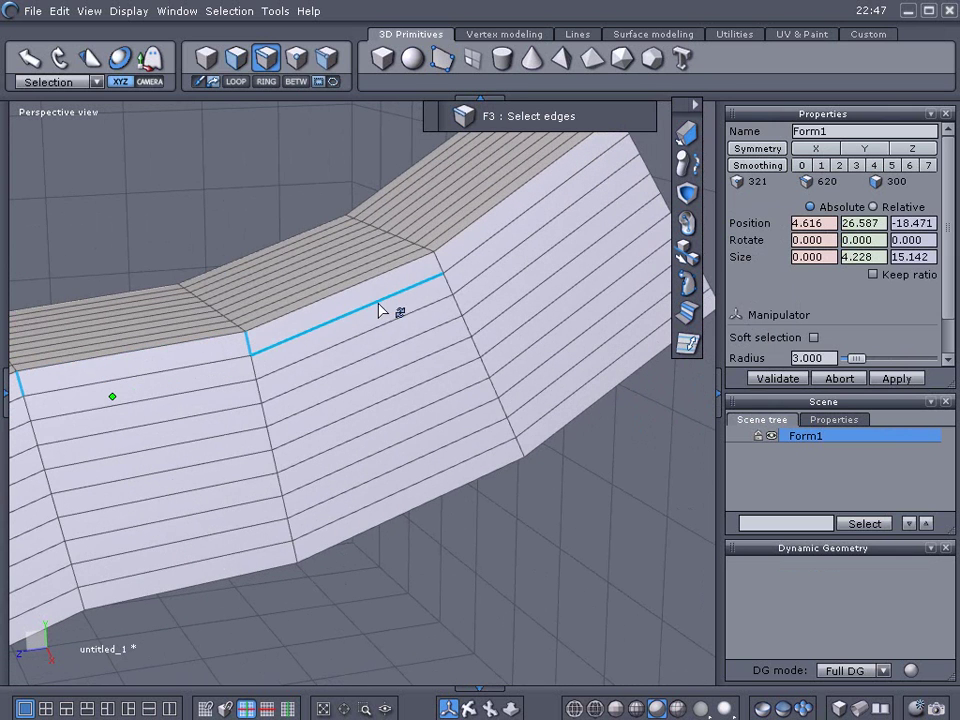
shift+click(440, 264)
click(237, 83)
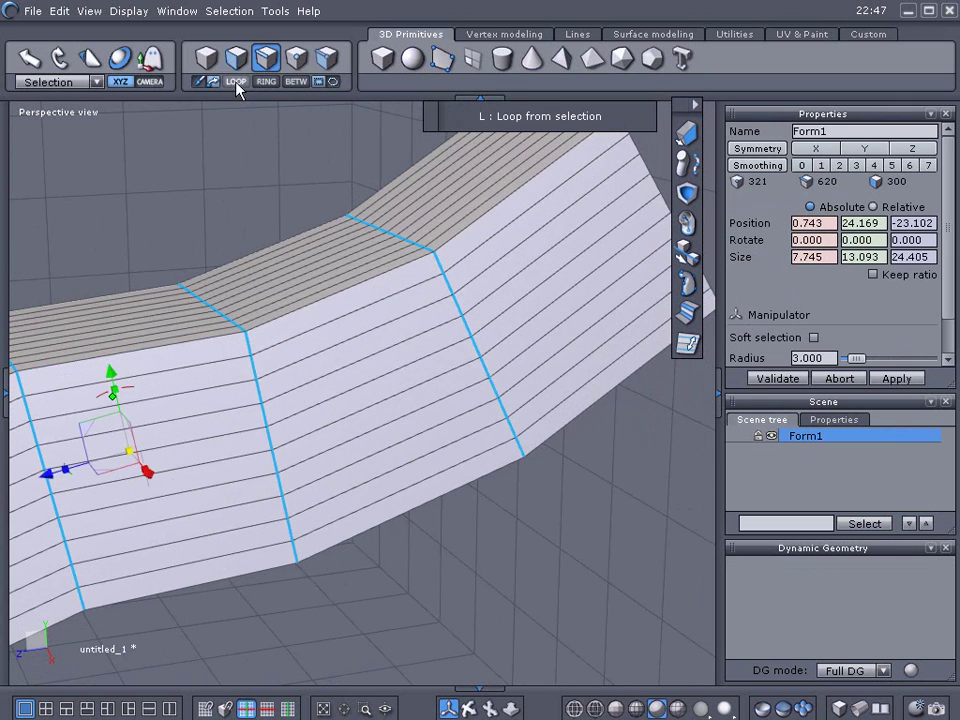
scroll(384, 419, down, 2)
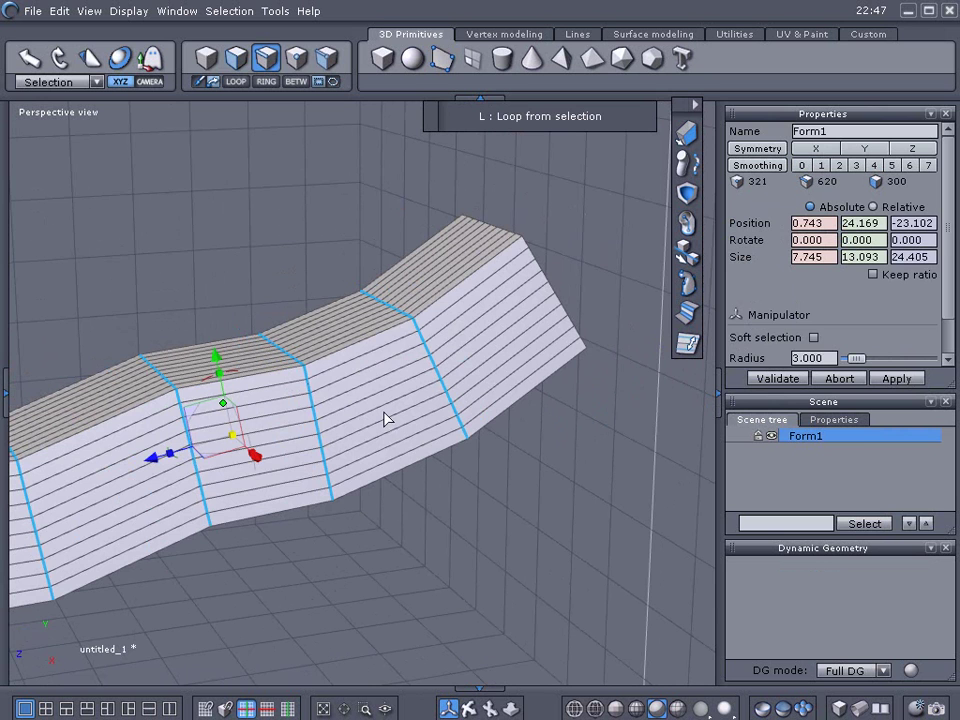
click(686, 344)
scroll(428, 372, up, 3)
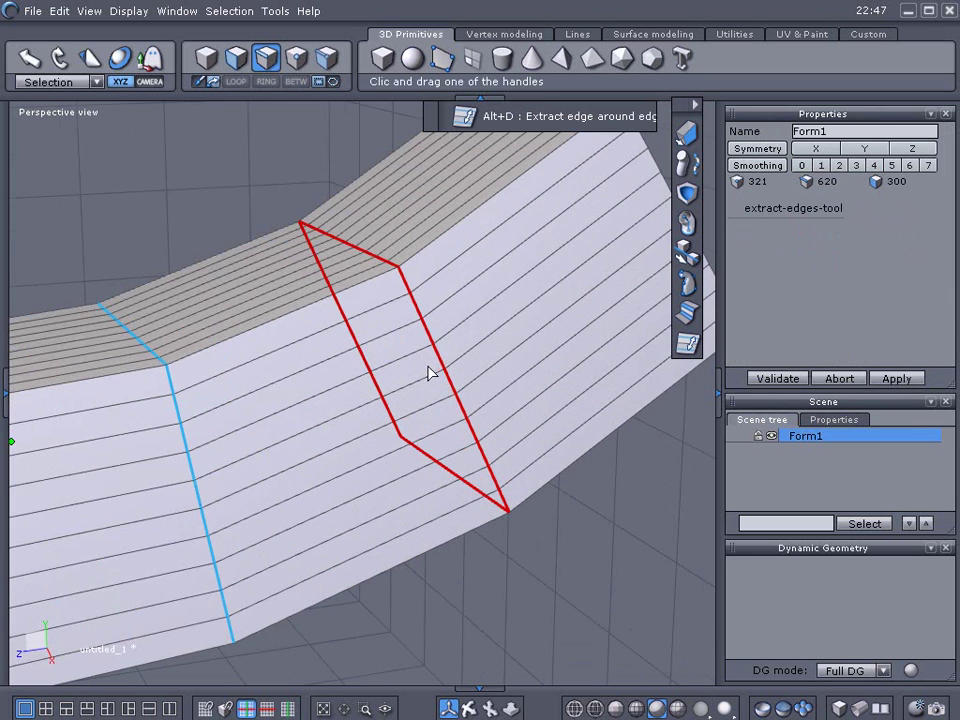
drag(436, 350, 417, 357)
key(space)
click(567, 582)
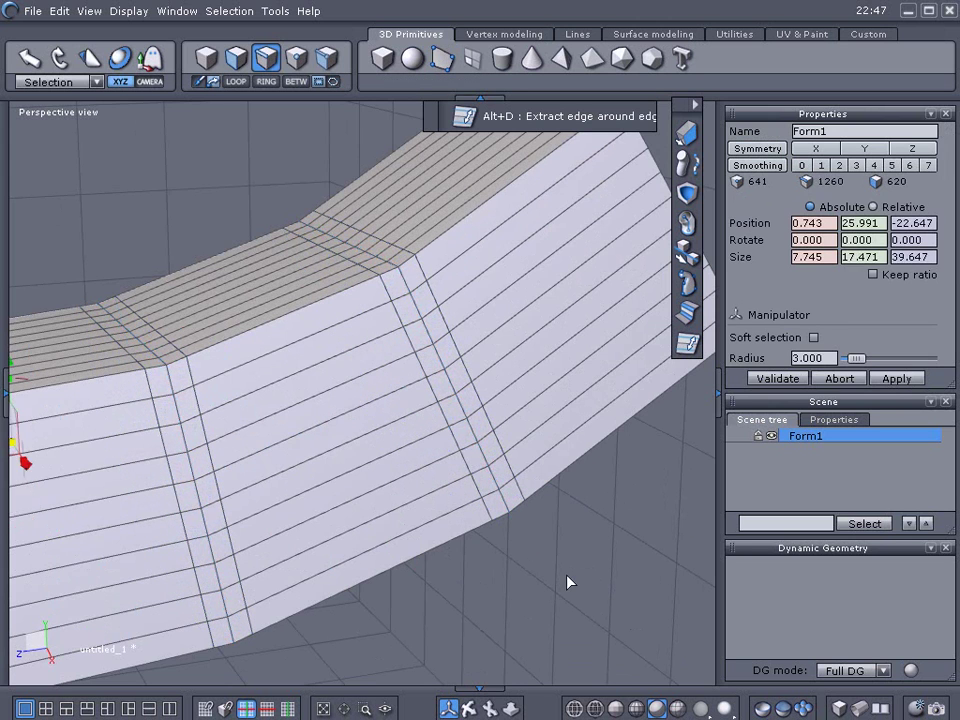
Scale the centre edge loop of the joint nearest the block's raised end to about 9.48 wide and chamfer it with radius 0.387, range 2.
click(437, 343)
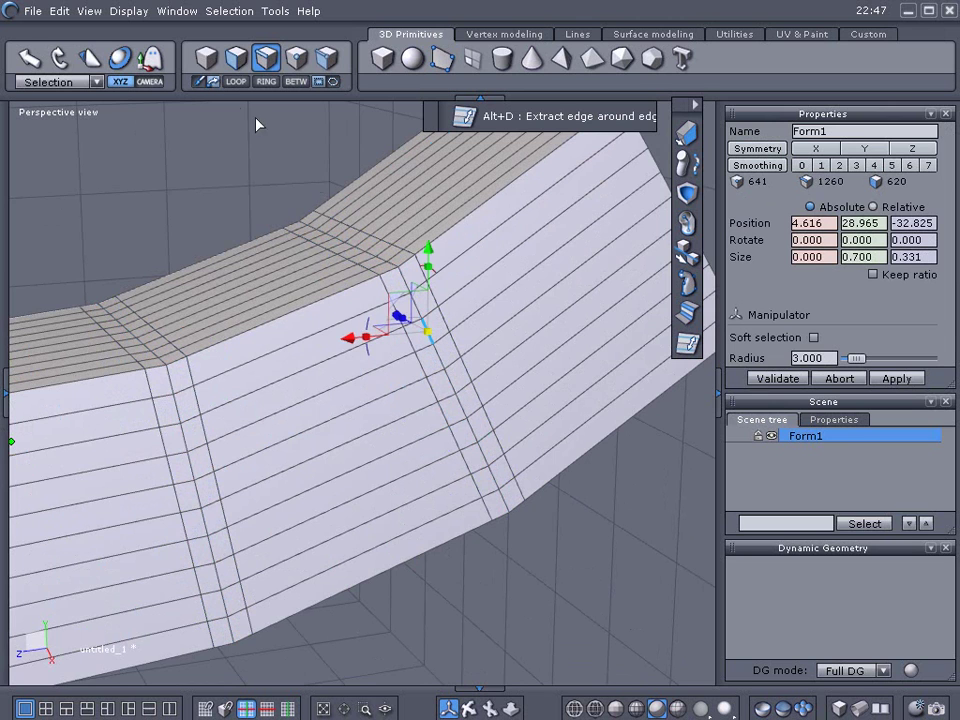
click(237, 82)
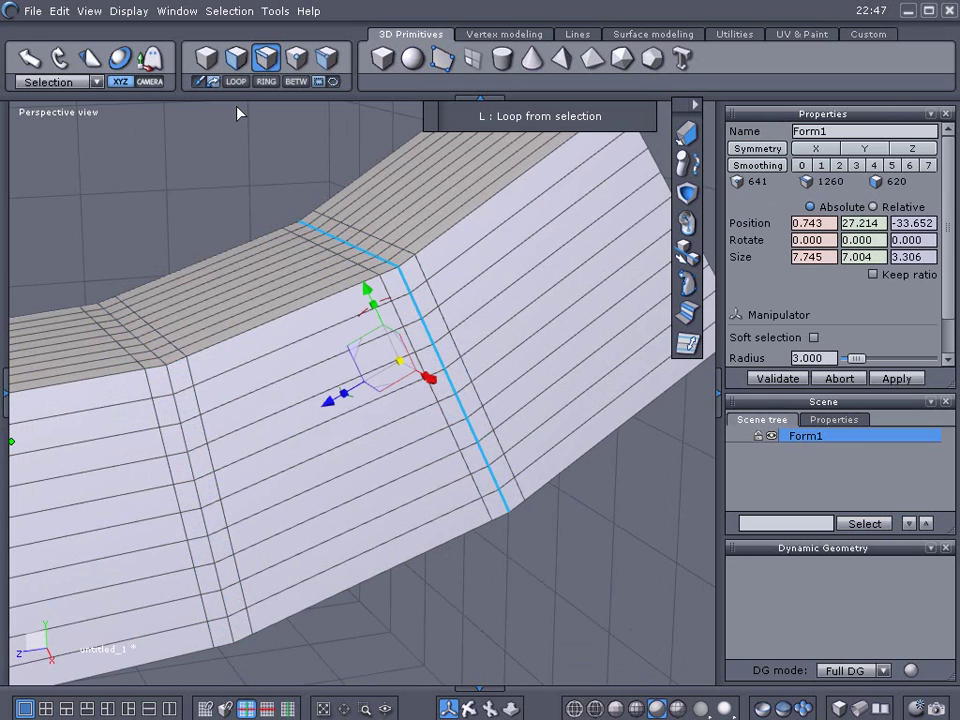
drag(398, 370, 447, 364)
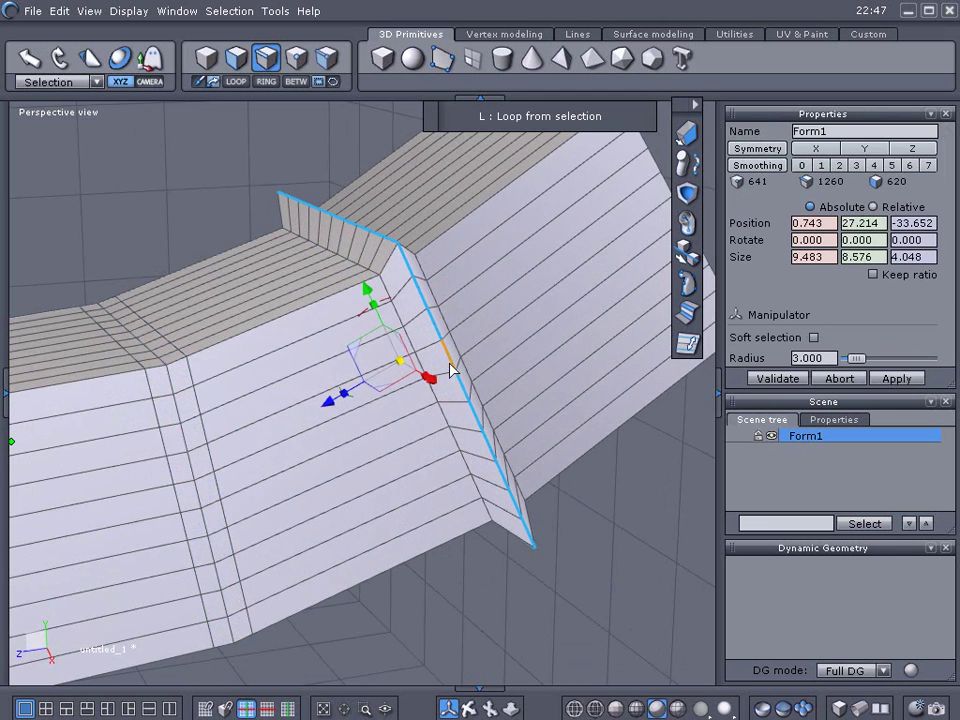
click(688, 312)
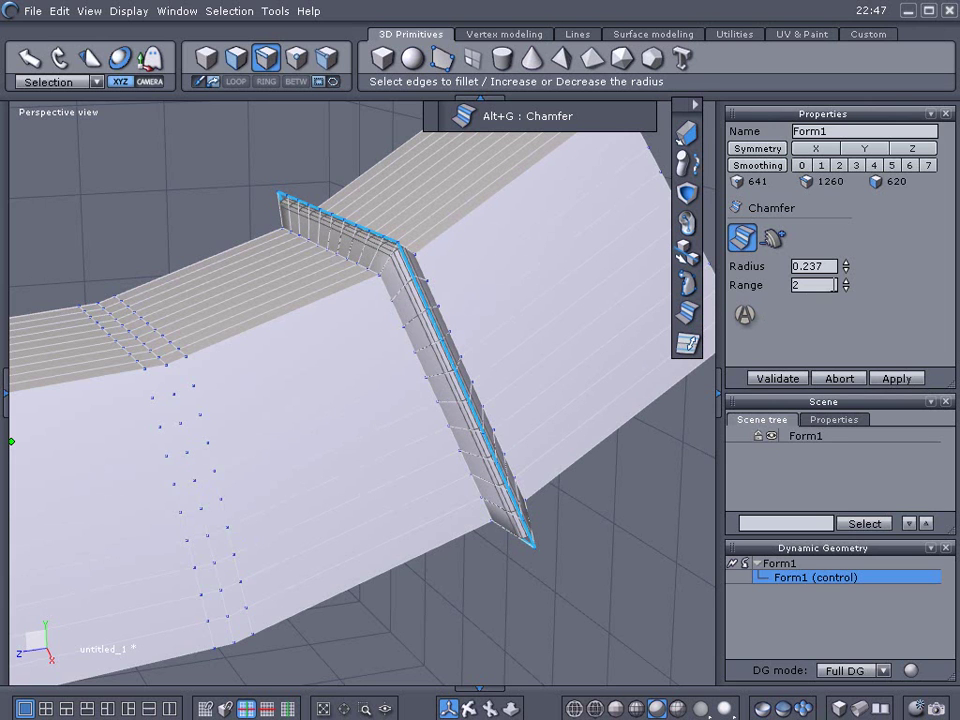
drag(845, 270, 845, 246)
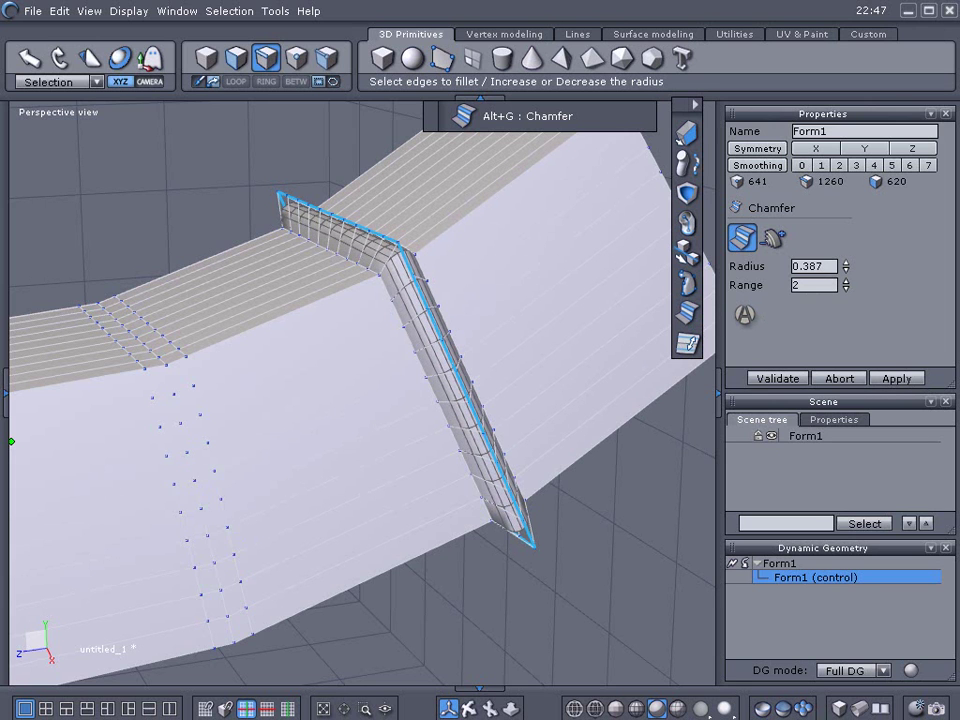
click(780, 379)
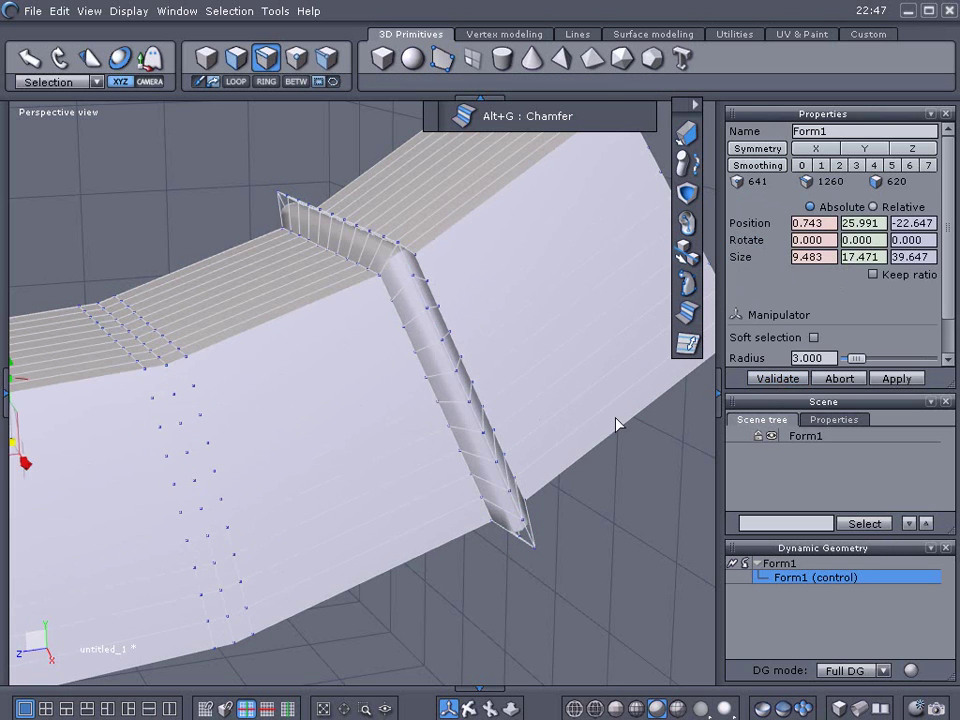
Enlarge the second joint's centre edge loop to about 9.13 wide and round it into a ridge with a 0.387 radius, range 2 chamfer.
right_drag(574, 428, 678, 400)
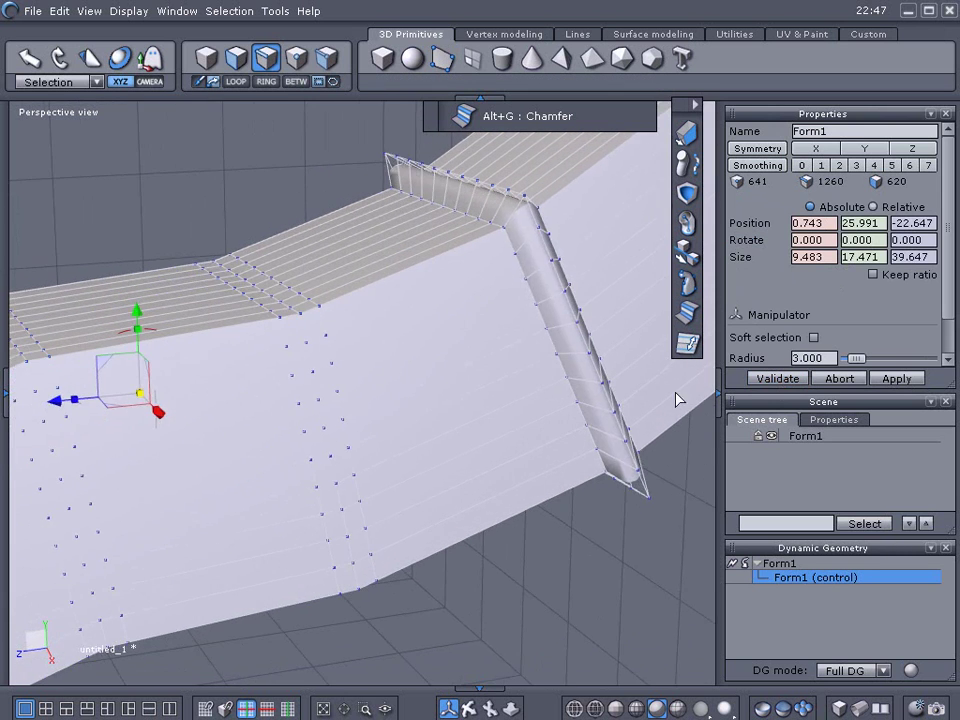
click(306, 335)
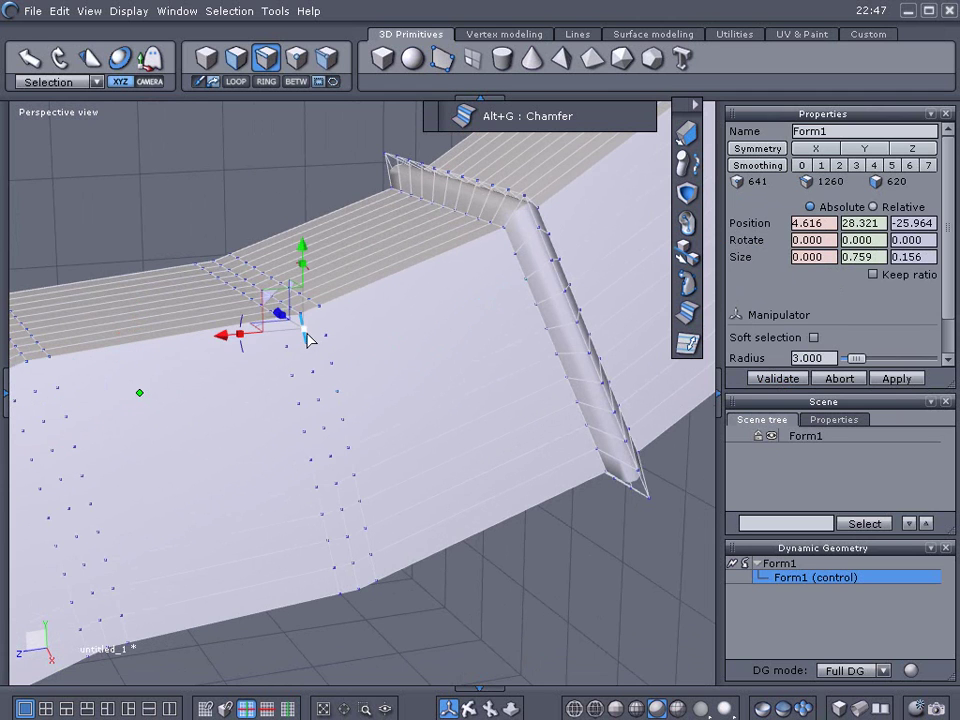
click(238, 84)
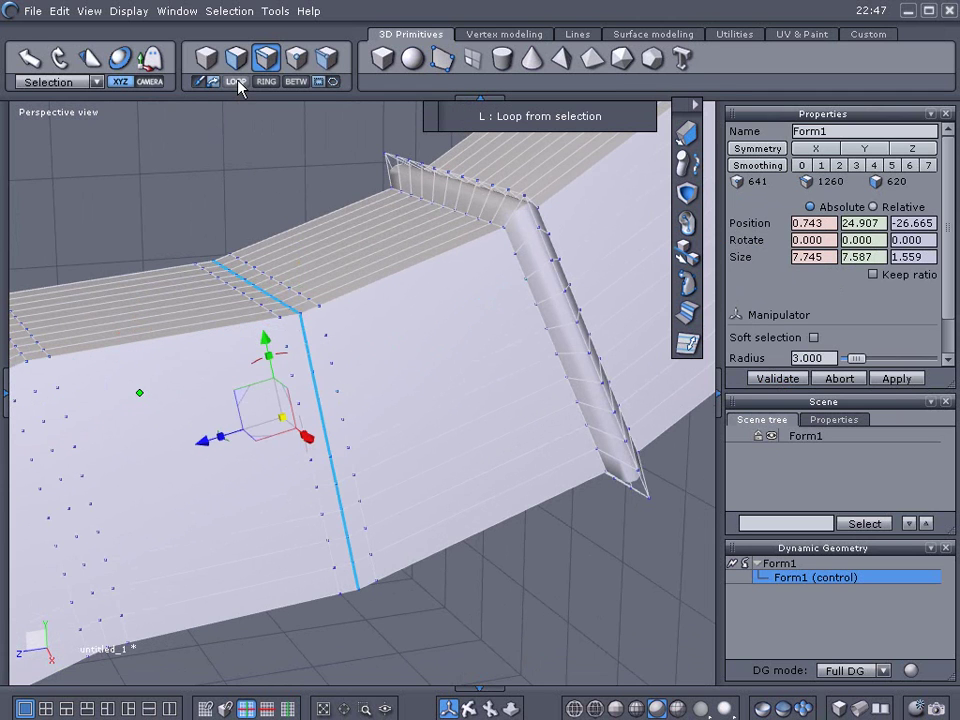
drag(286, 416, 330, 418)
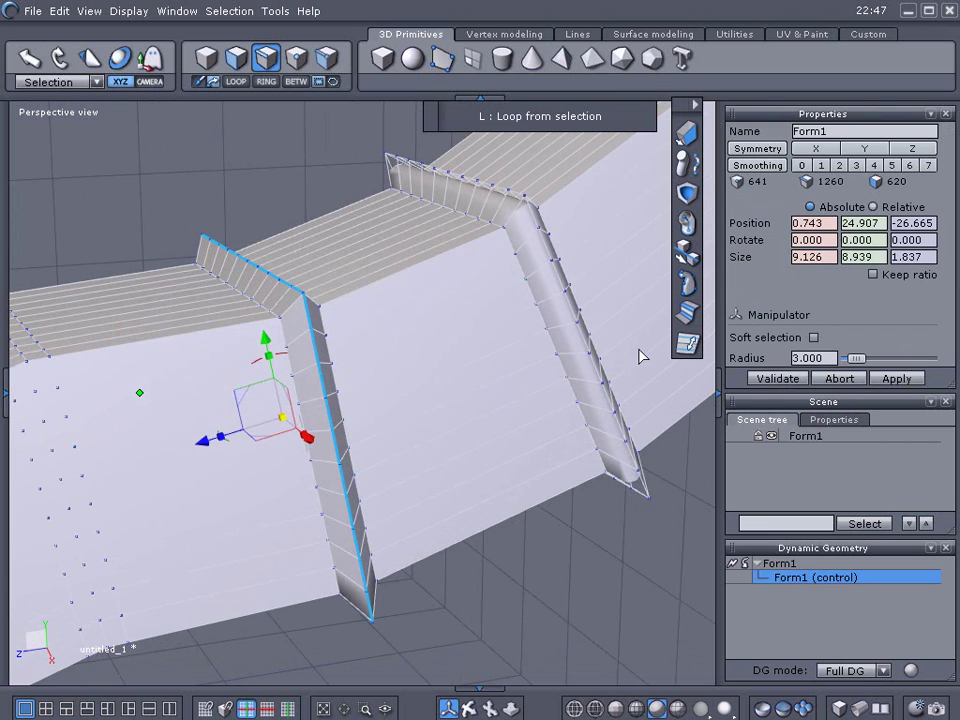
click(684, 316)
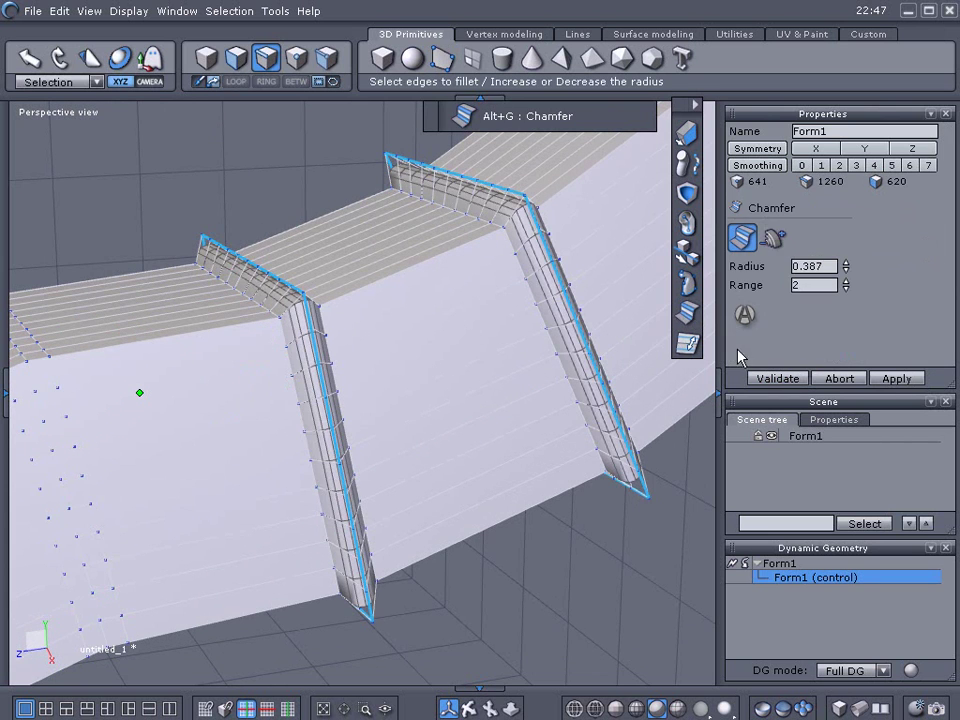
click(757, 377)
Enlarge the third joint's centre edge loop to about 9.09 wide and chamfer it with radius 0.387 and range 2.
right_drag(285, 480, 400, 415)
scroll(336, 390, up, 3)
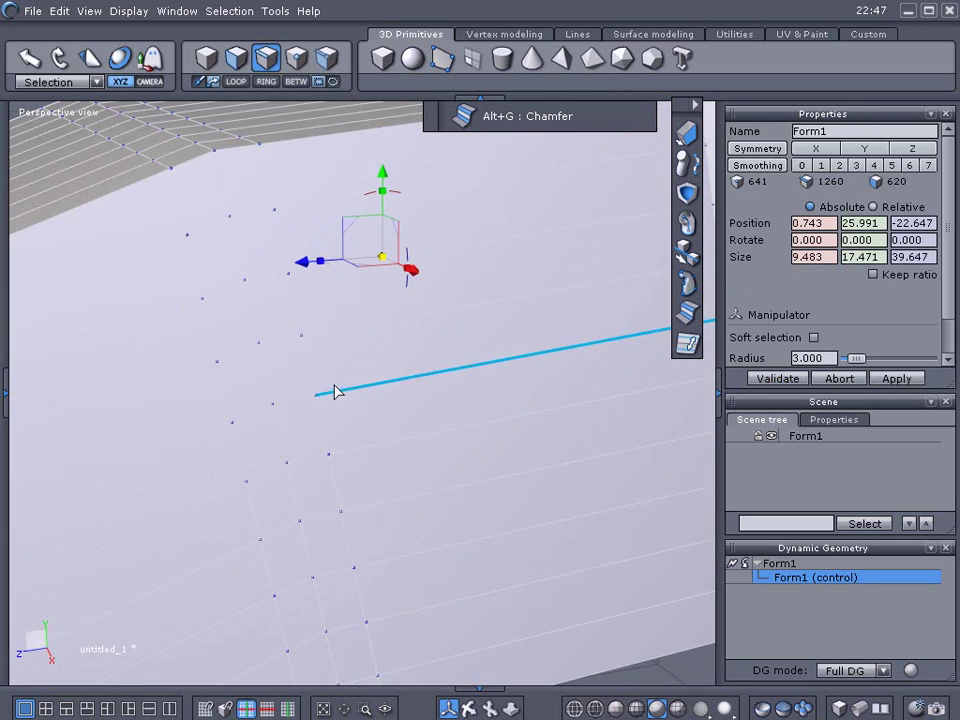
click(226, 208)
key(l)
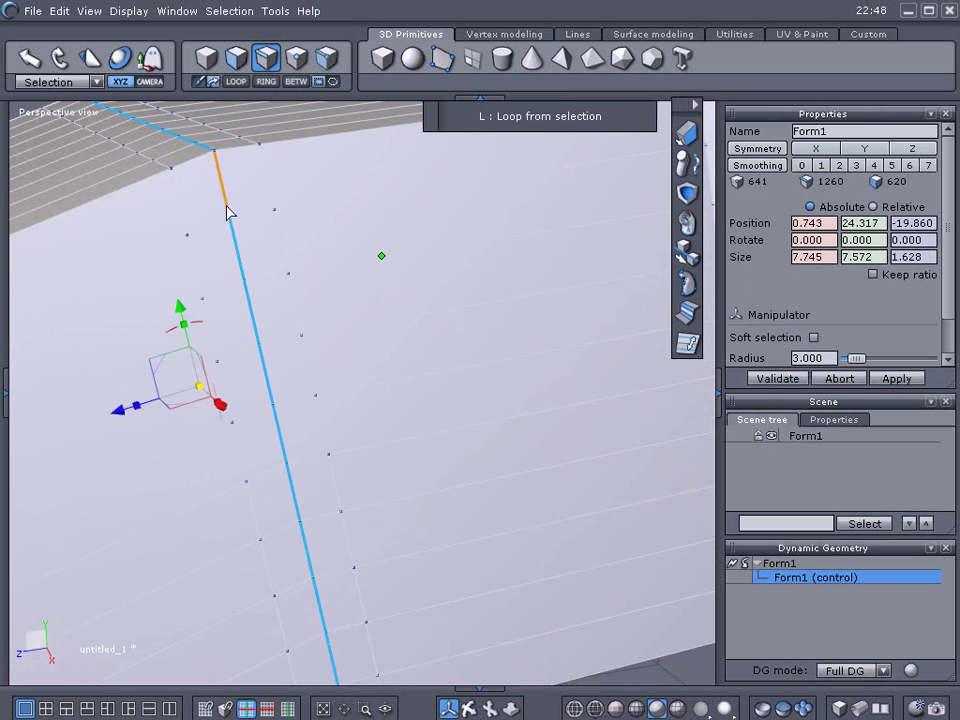
drag(197, 390, 240, 393)
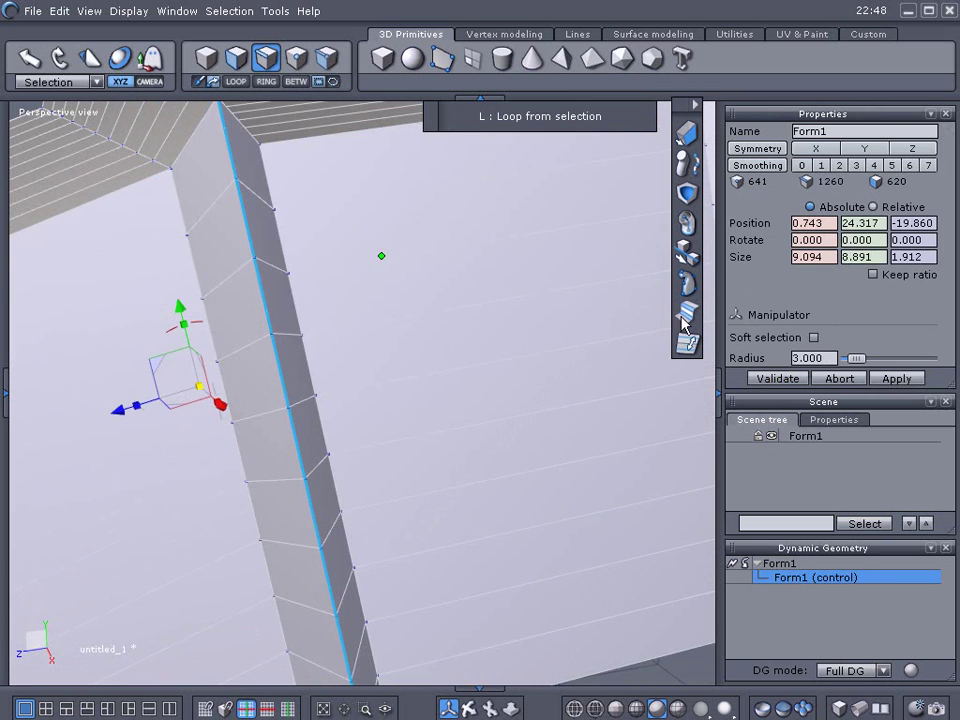
key(alt+g)
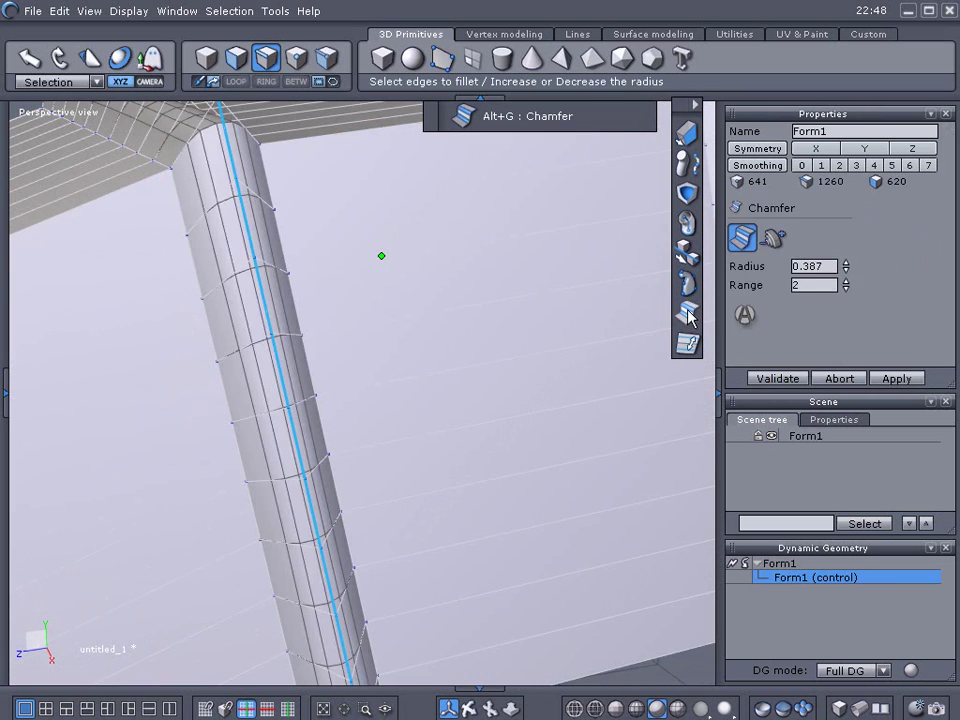
click(777, 377)
Scale the centre edge loop of the fourth joint, nearest the block's lower end, to about 9.13 wide and chamfer it with the same settings.
scroll(525, 421, down, 5)
middle_drag(450, 421, 648, 339)
scroll(435, 431, up, 4)
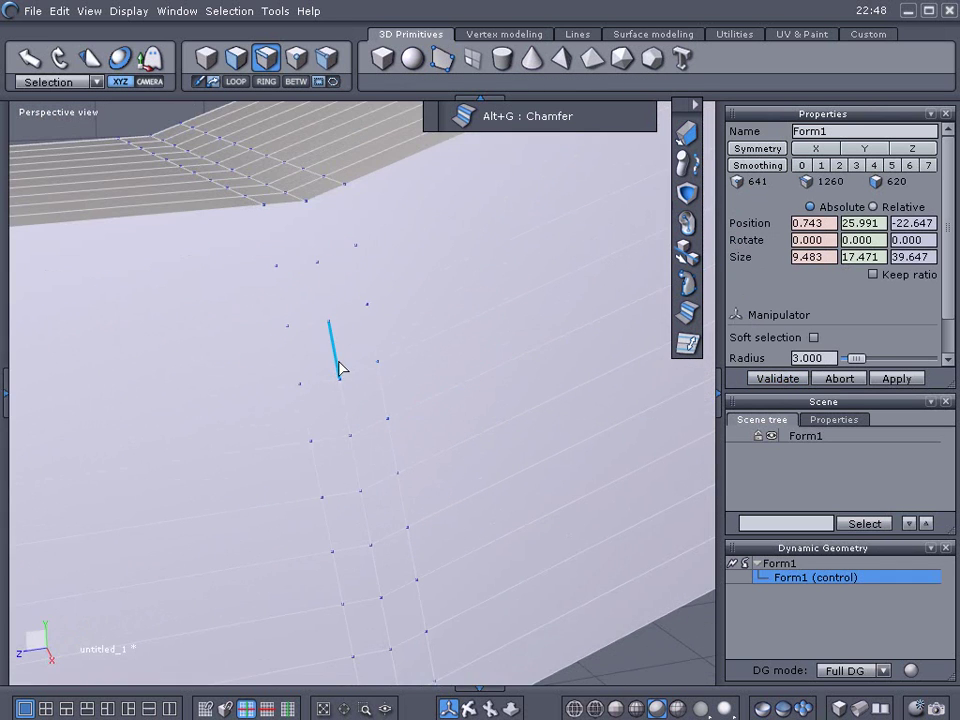
click(340, 368)
key(l)
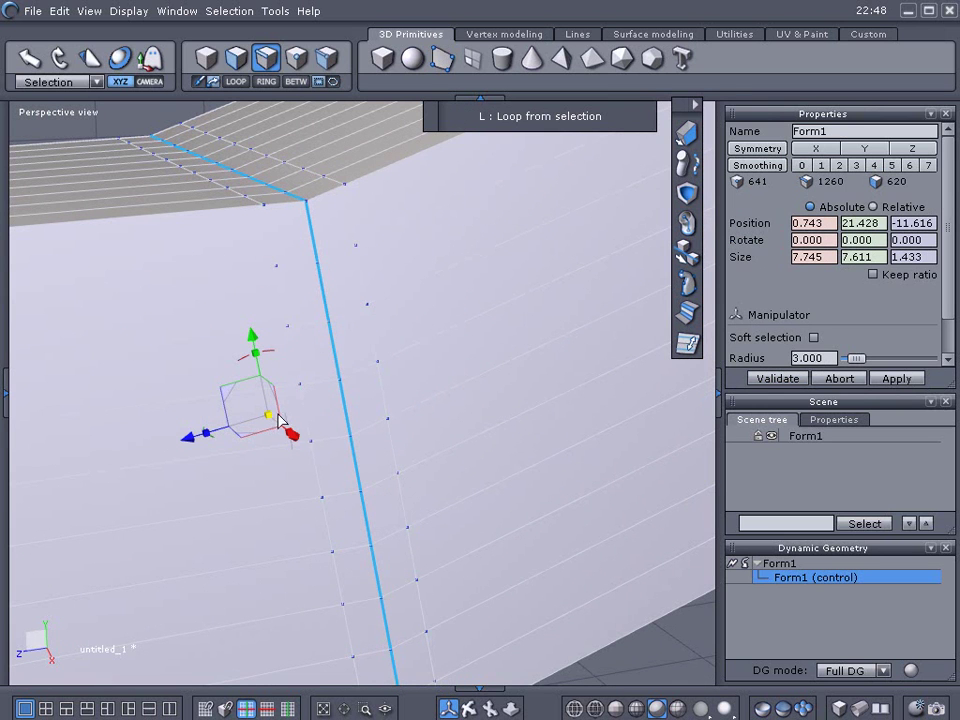
drag(268, 418, 313, 422)
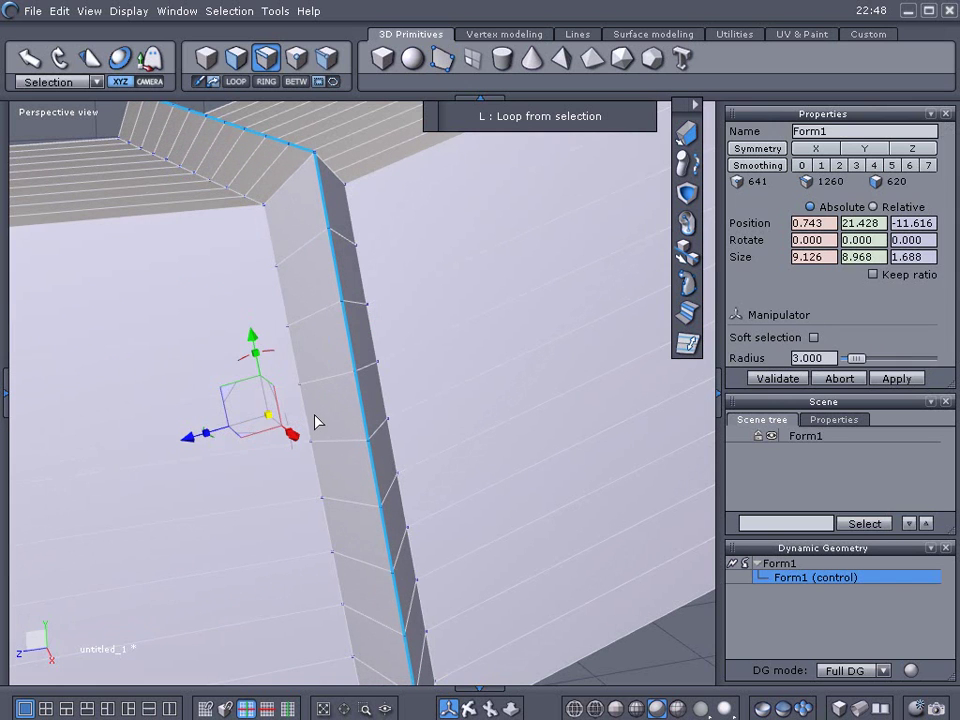
click(686, 315)
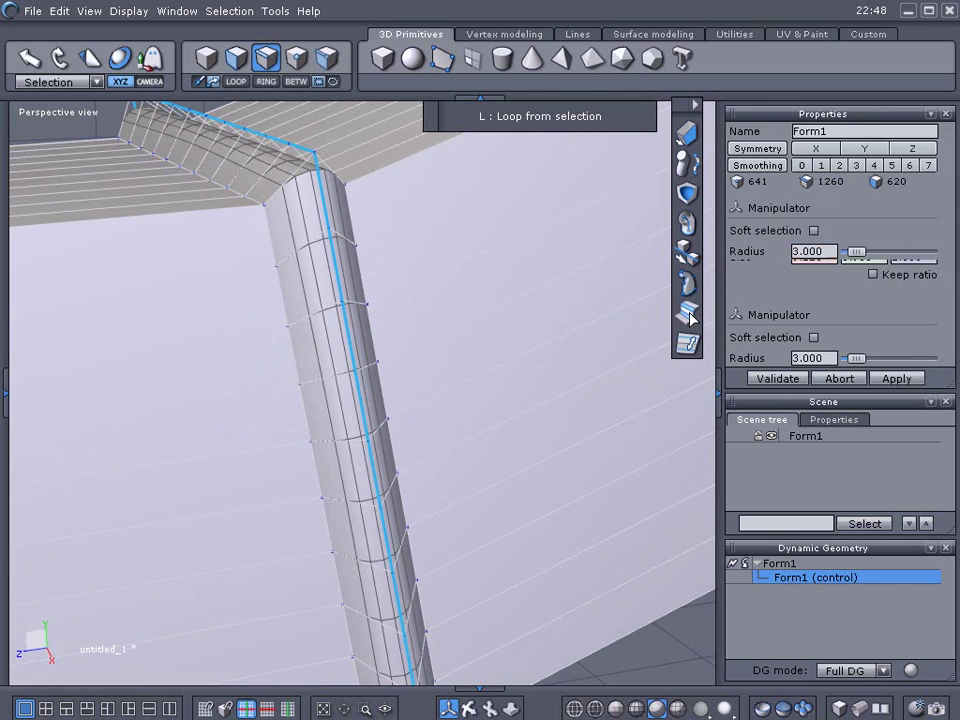
click(770, 379)
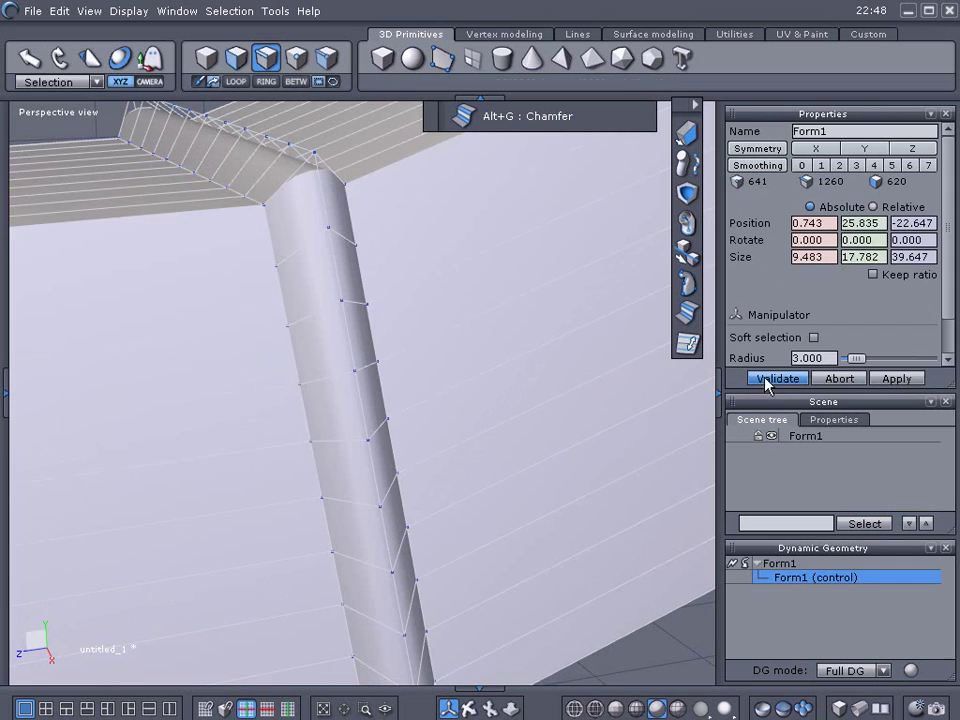
Collapse the dynamic geometry of the last chamfer into the block's mesh.
click(740, 567)
right_drag(476, 456, 293, 399)
right_drag(461, 424, 261, 394)
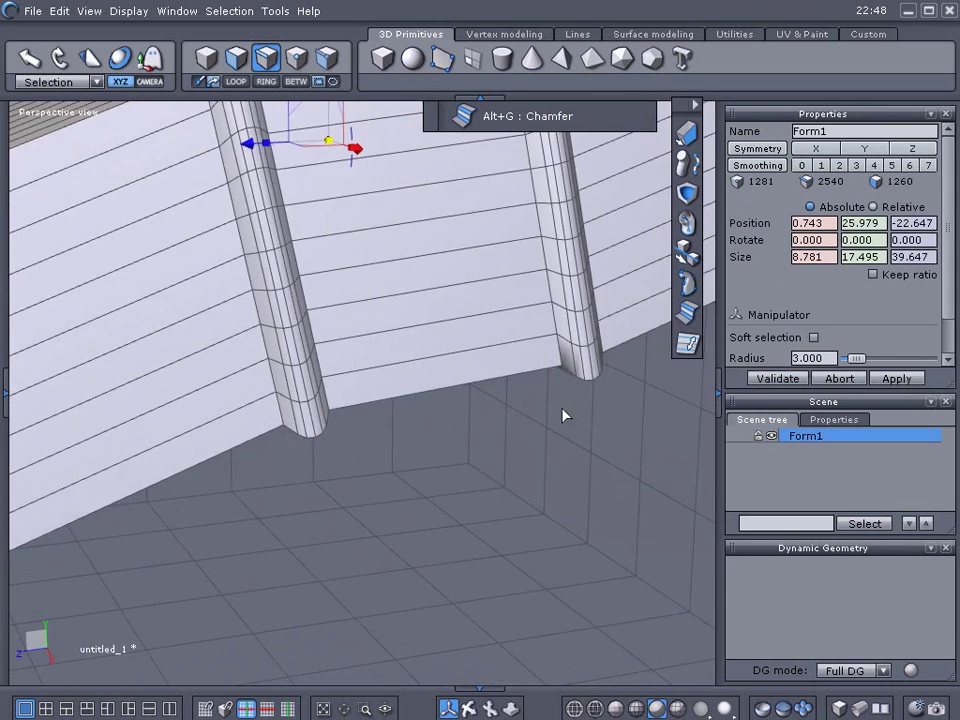
scroll(563, 413, down, 5)
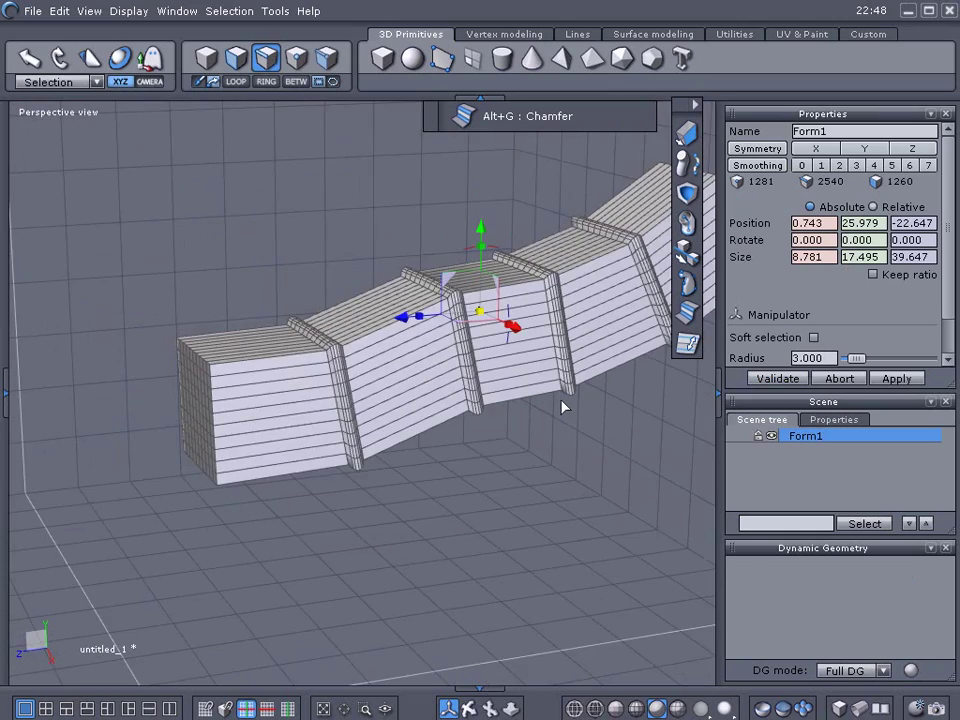
Extrude the open edge loop at the block's raised end outward into a flange about 8.97 wide.
right_drag(563, 403, 377, 424)
right_drag(514, 358, 281, 432)
scroll(349, 381, up, 3)
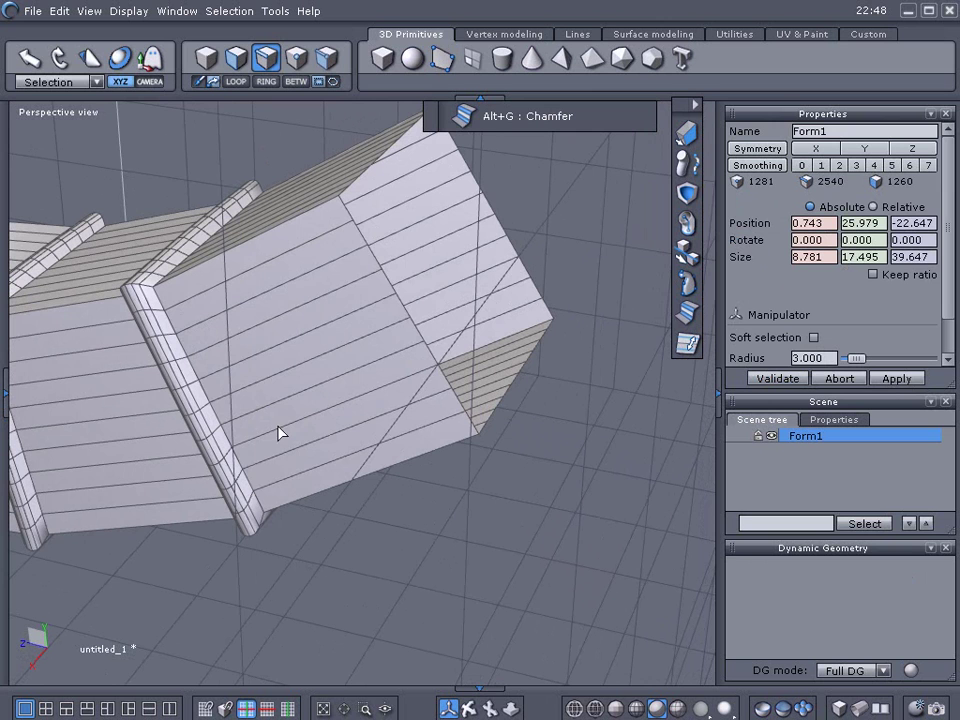
click(386, 279)
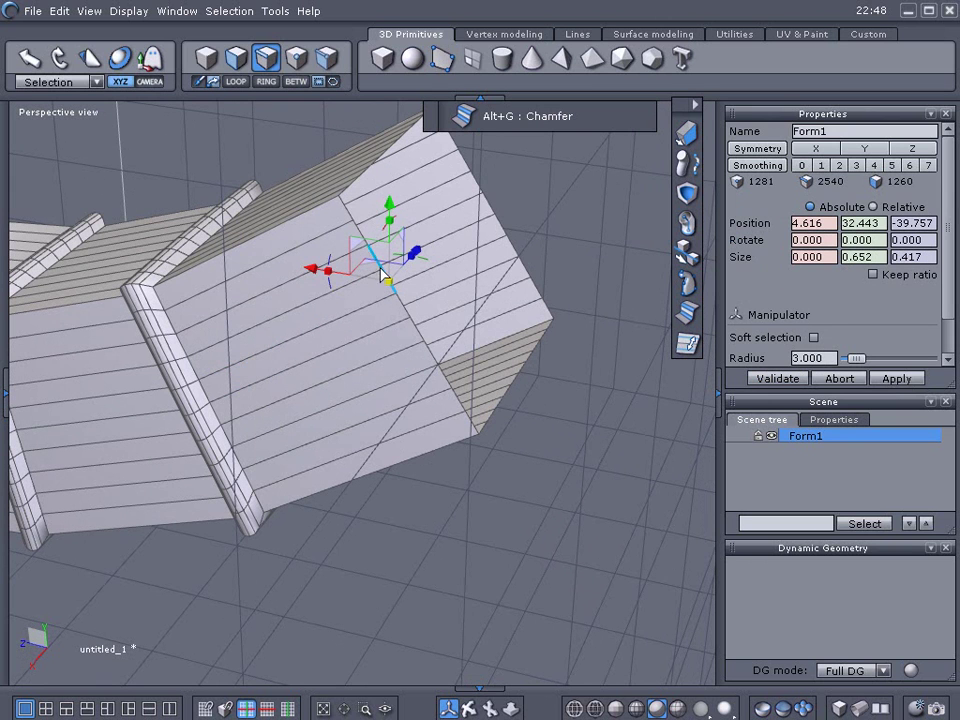
click(240, 80)
ctrl+drag(457, 262, 499, 285)
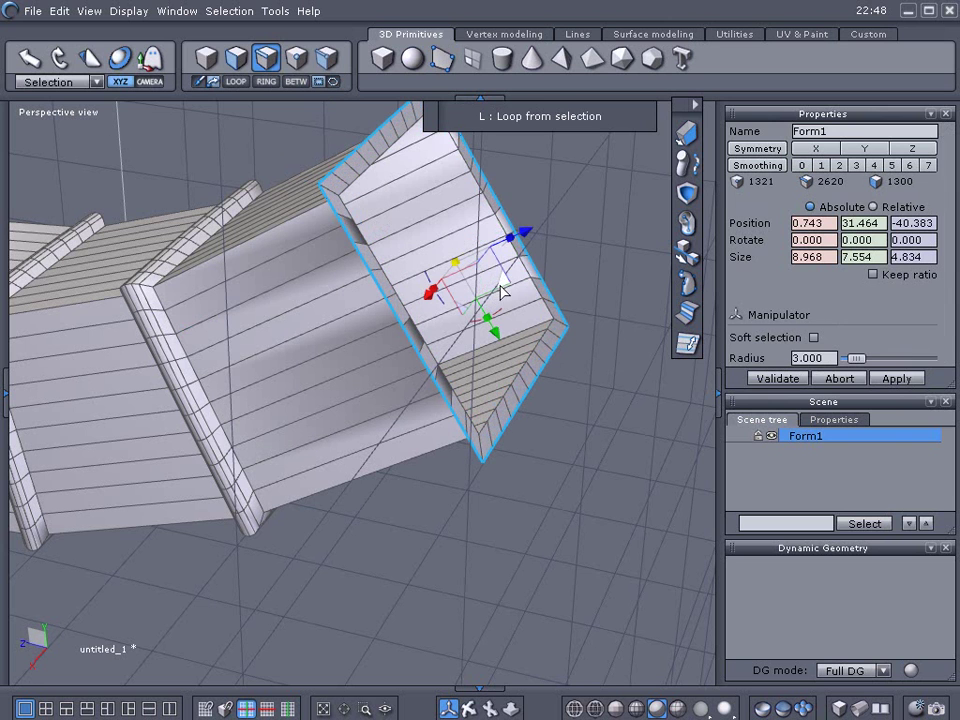
Thicken the flange into a rim by extruding its loop outward along the axis, inward and back into the opening, ending about 7.22 wide.
shift+drag(527, 236, 549, 234)
ctrl+drag(469, 258, 480, 284)
shift+drag(536, 228, 509, 245)
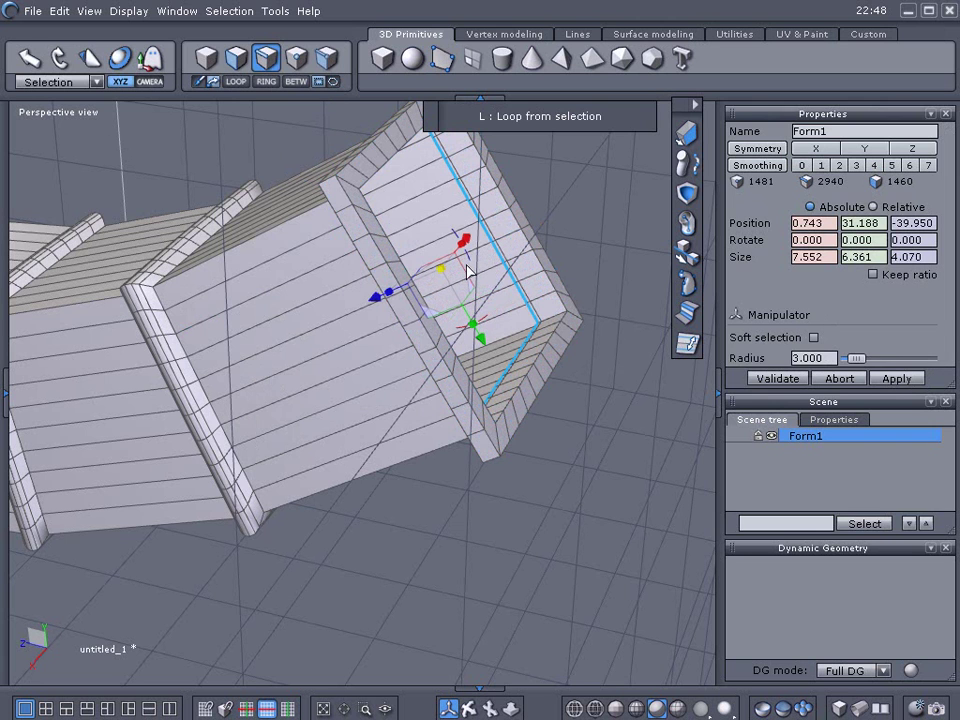
mouse_move(447, 278)
shift+mouse_down()
mouse_move(439, 270)
mouse_move(451, 285)
shift+mouse_up()
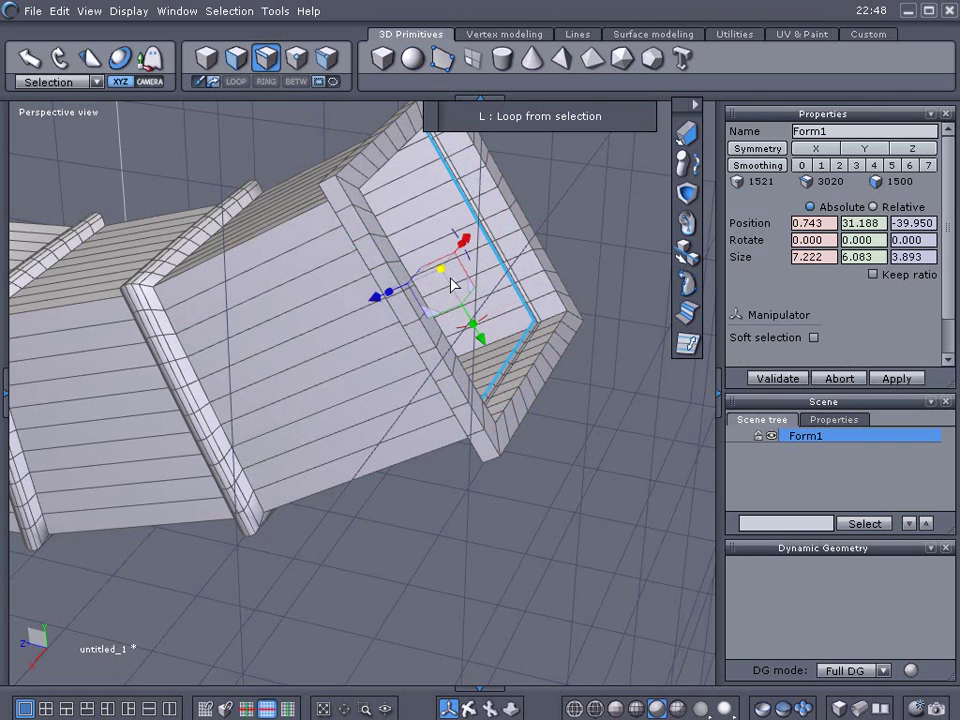
click(632, 262)
Select all outer side faces of the block's five sections by extending one picked top face per section into face loops.
middle_drag(262, 214, 546, 241)
scroll(463, 287, down, 5)
scroll(497, 239, up, 3)
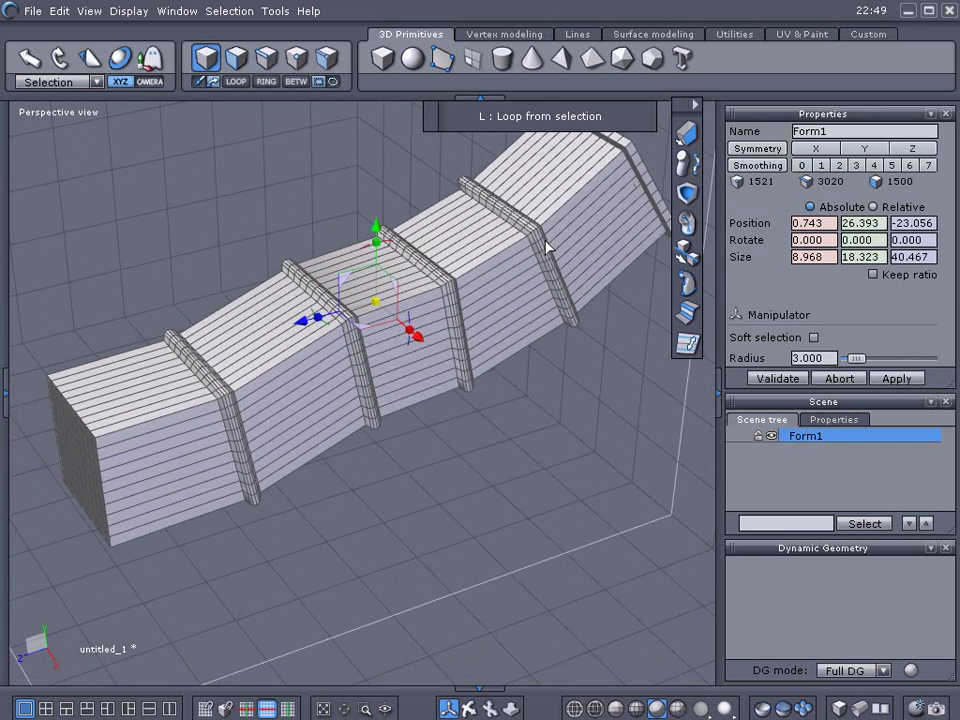
click(243, 67)
click(154, 392)
click(262, 350)
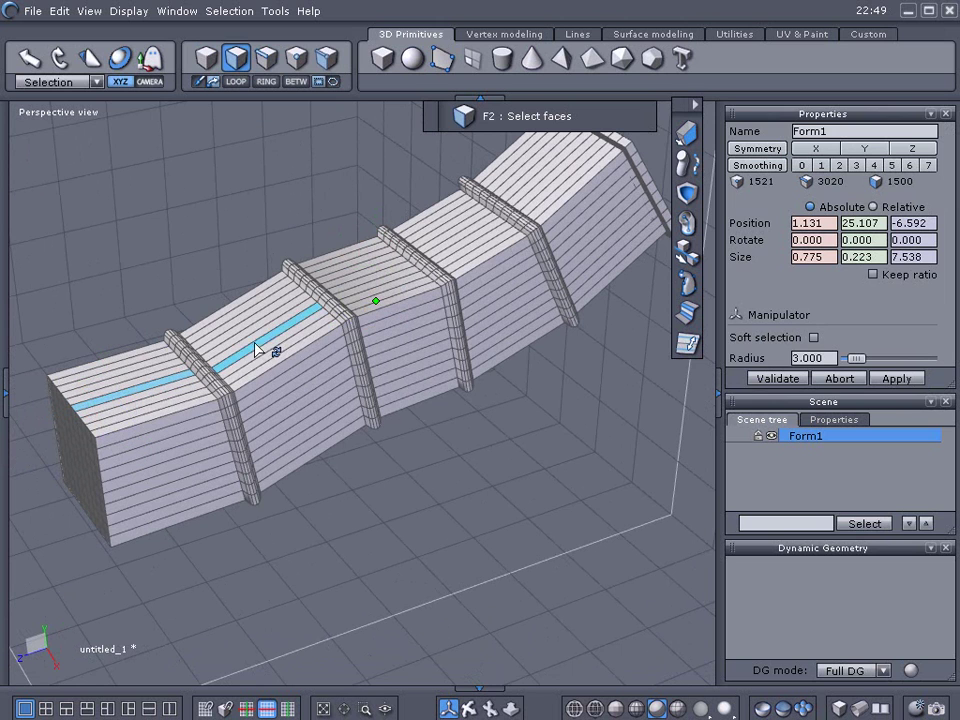
shift+click(246, 341)
shift+click(454, 252)
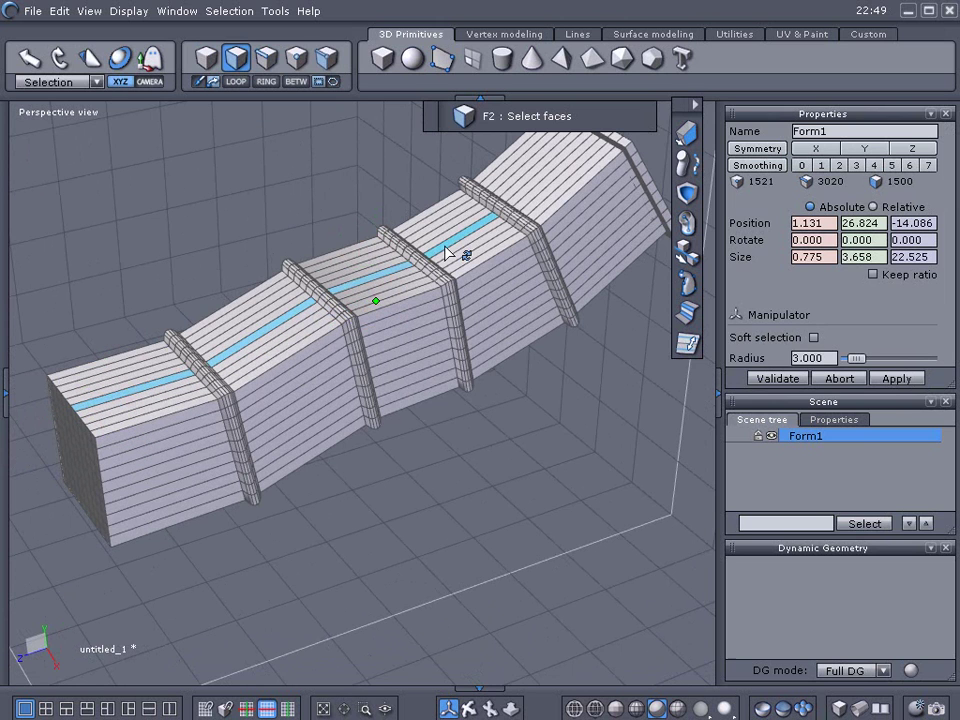
shift+click(530, 207)
shift+click(523, 201)
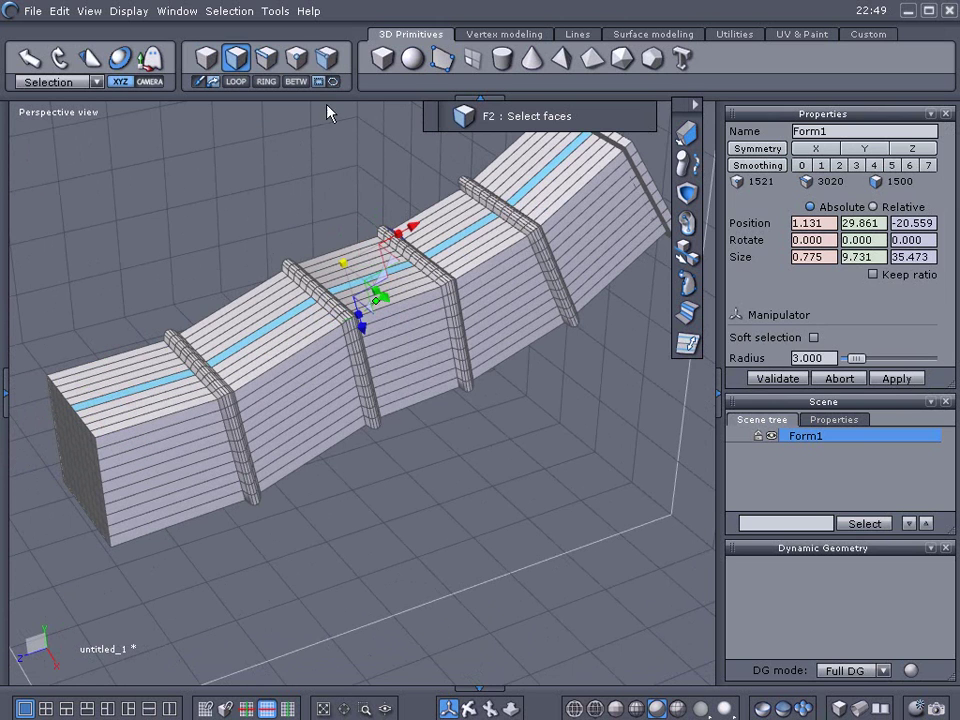
click(240, 81)
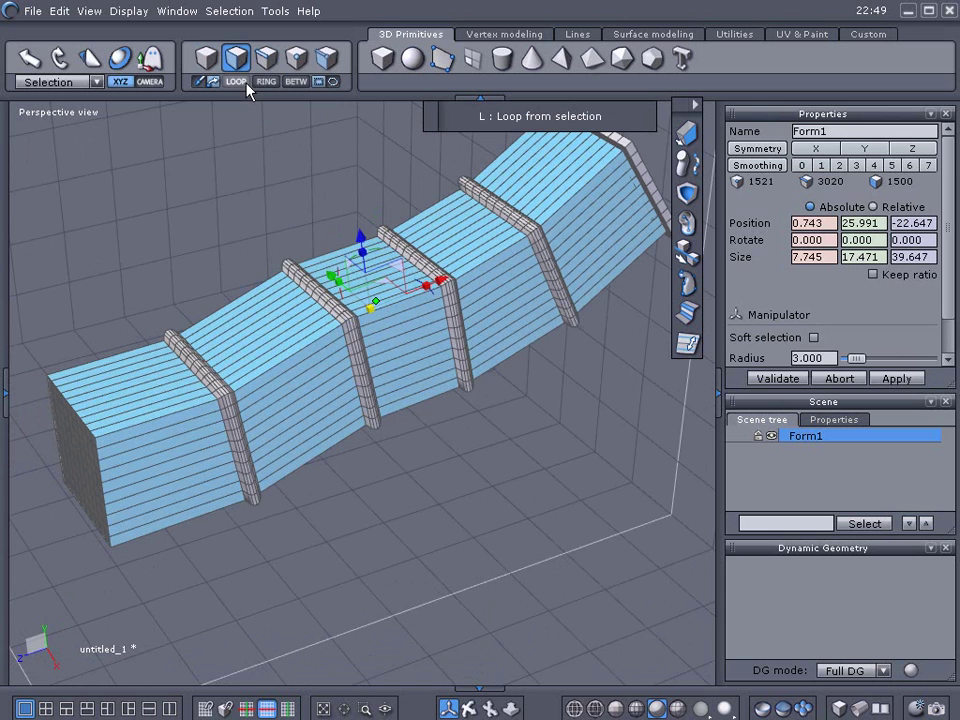
Assign the selected section faces to a new shading domain and colour its material light blue (RGB 143, 188, 239).
click(6, 380)
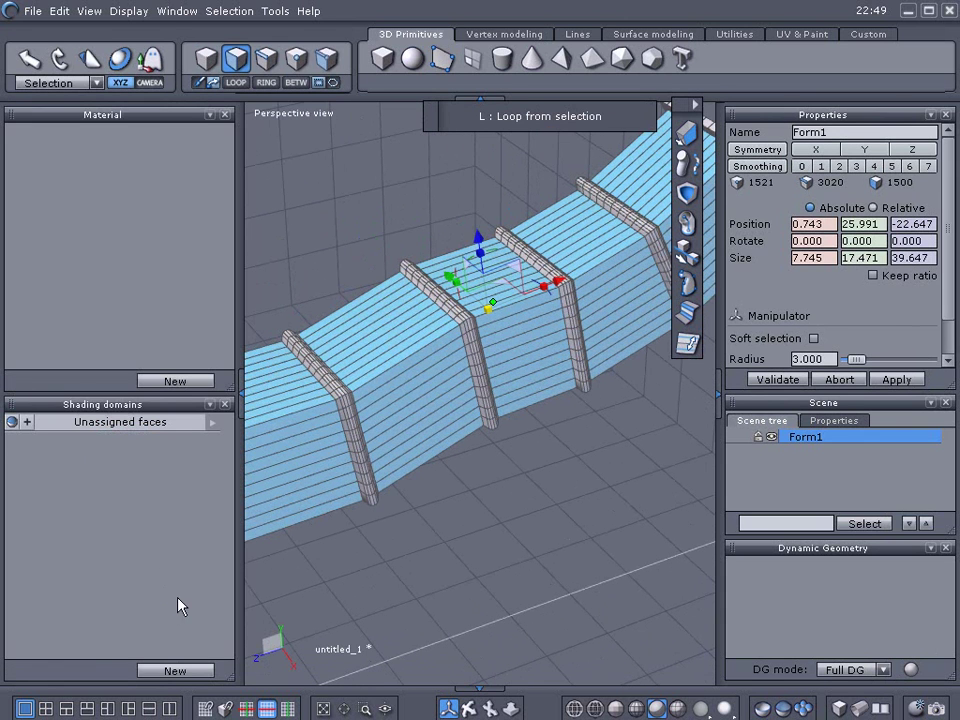
click(172, 671)
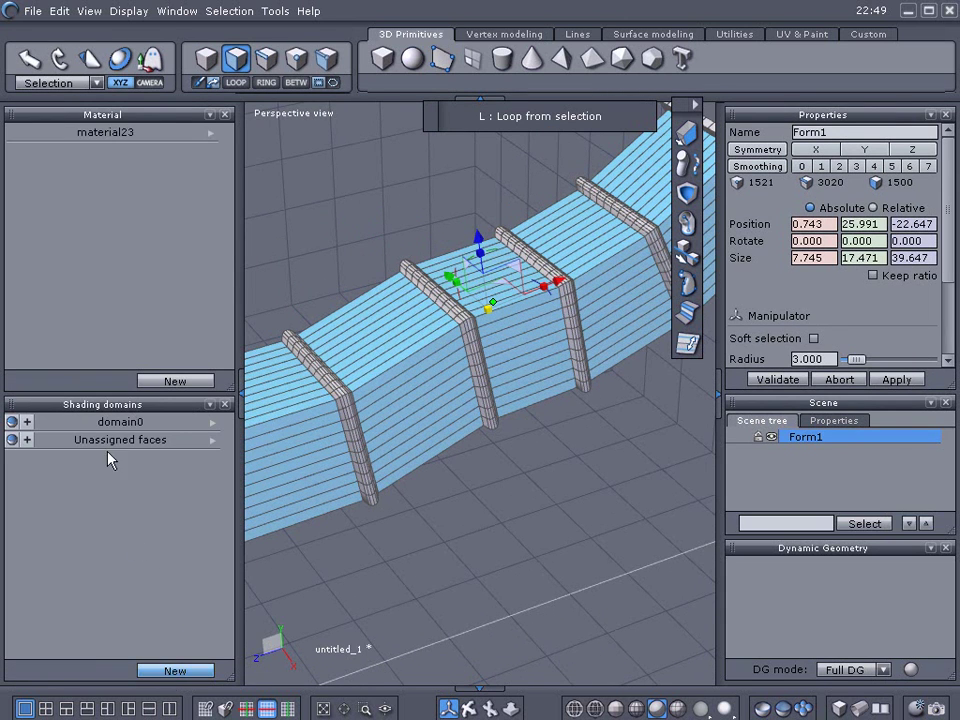
click(84, 424)
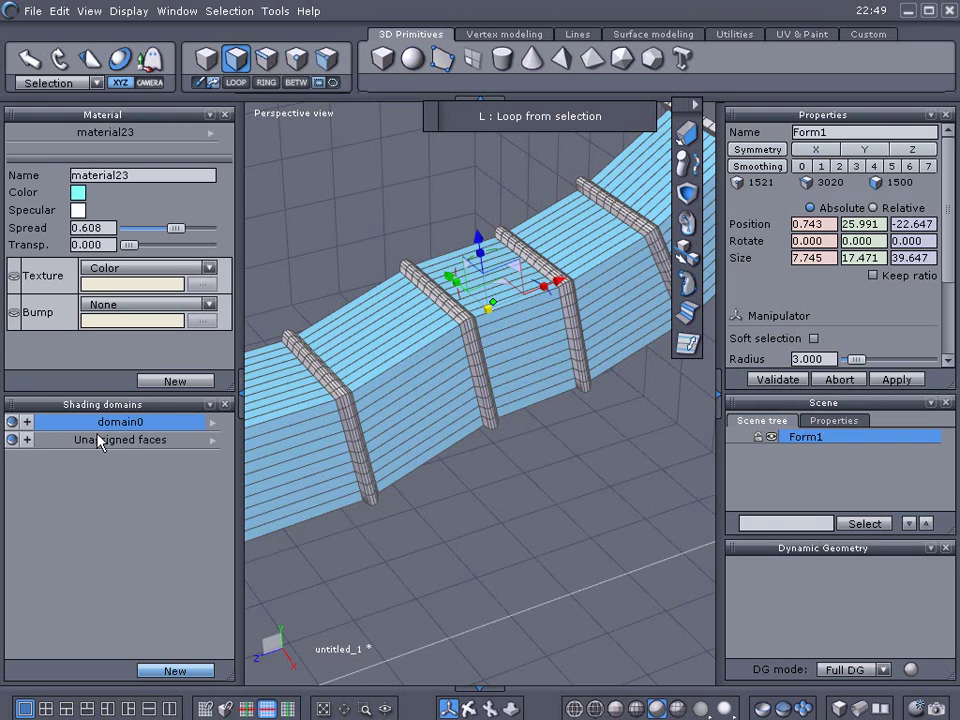
click(76, 193)
click(186, 251)
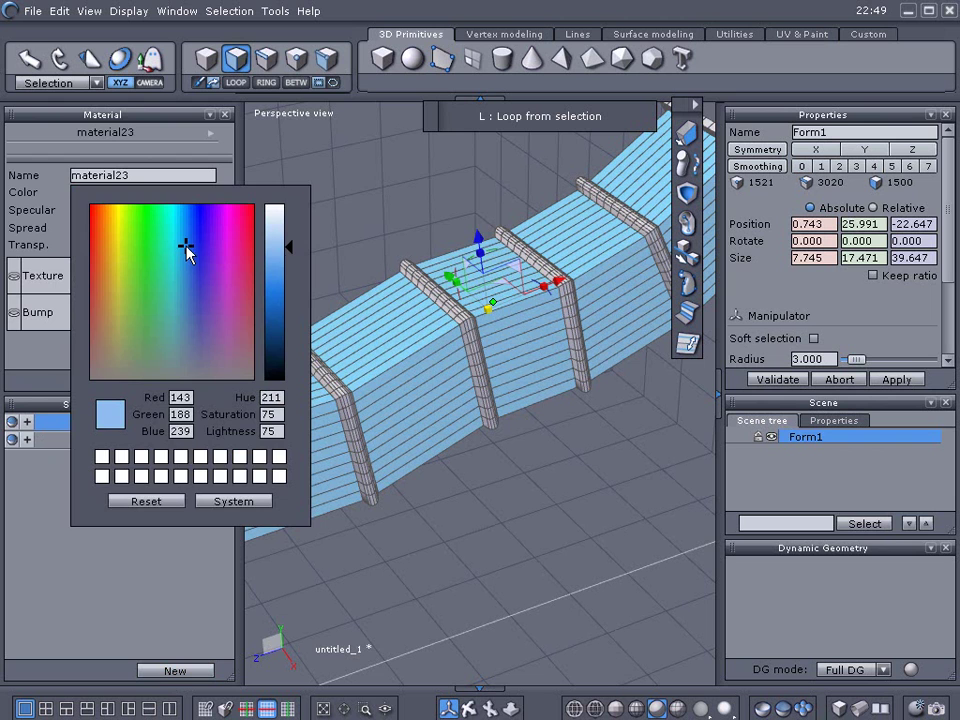
click(318, 171)
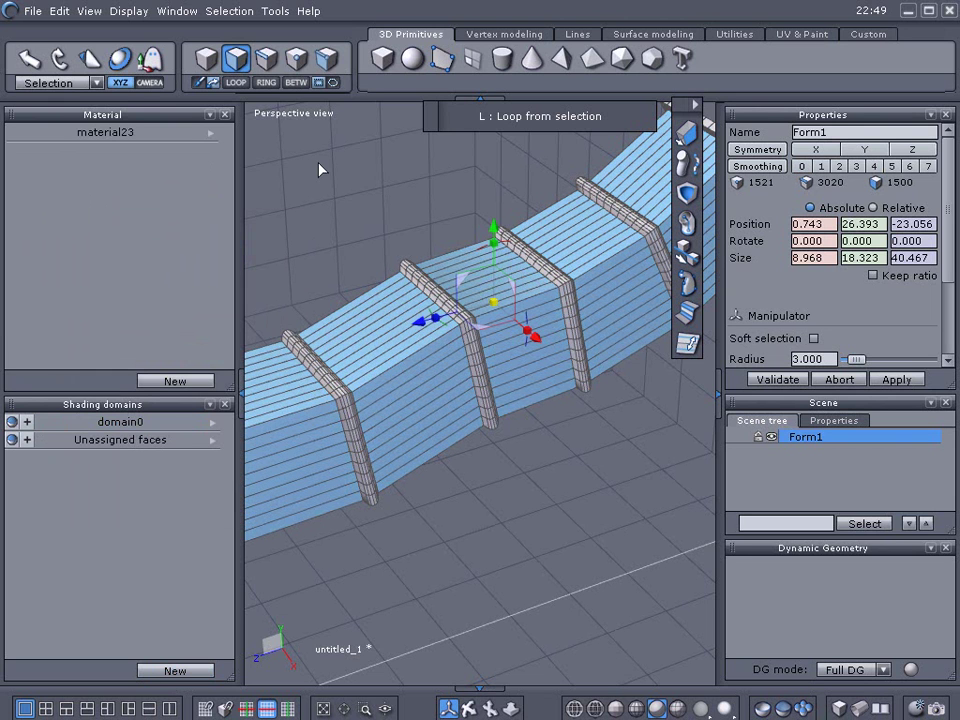
click(238, 387)
key(Escape)
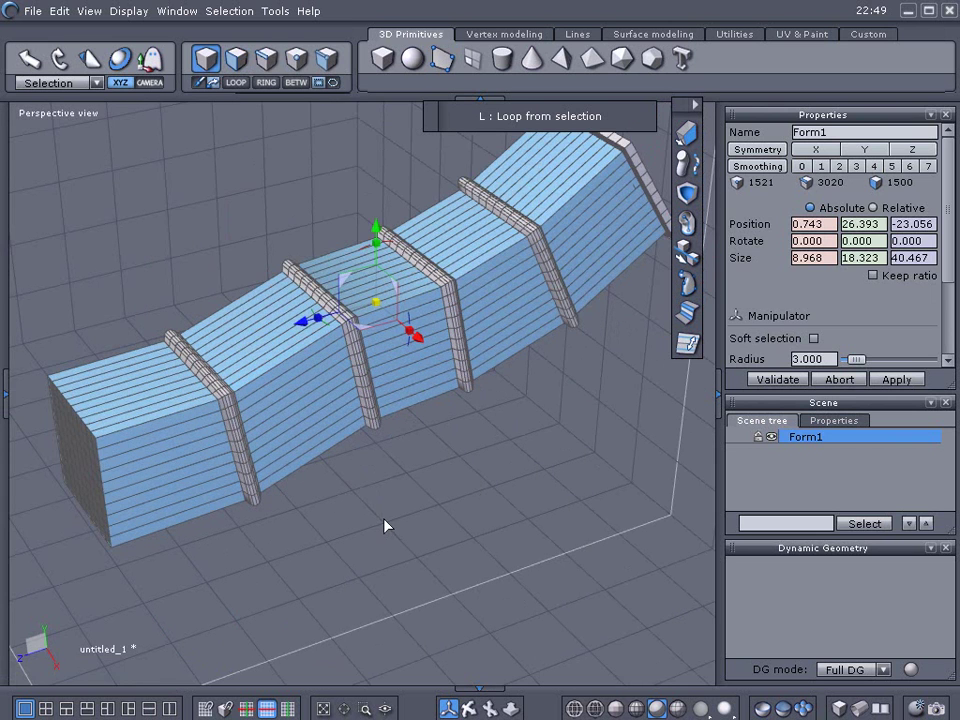
Apply smoothing level 2 to the whole block.
scroll(382, 521, down, 2)
middle_drag(380, 521, 340, 553)
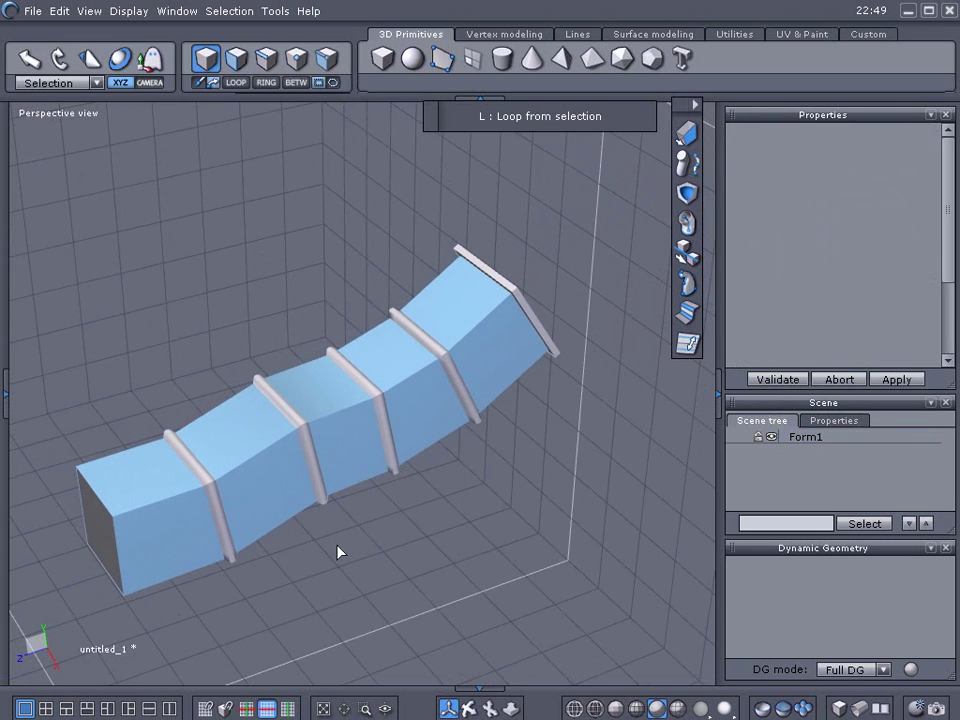
click(363, 410)
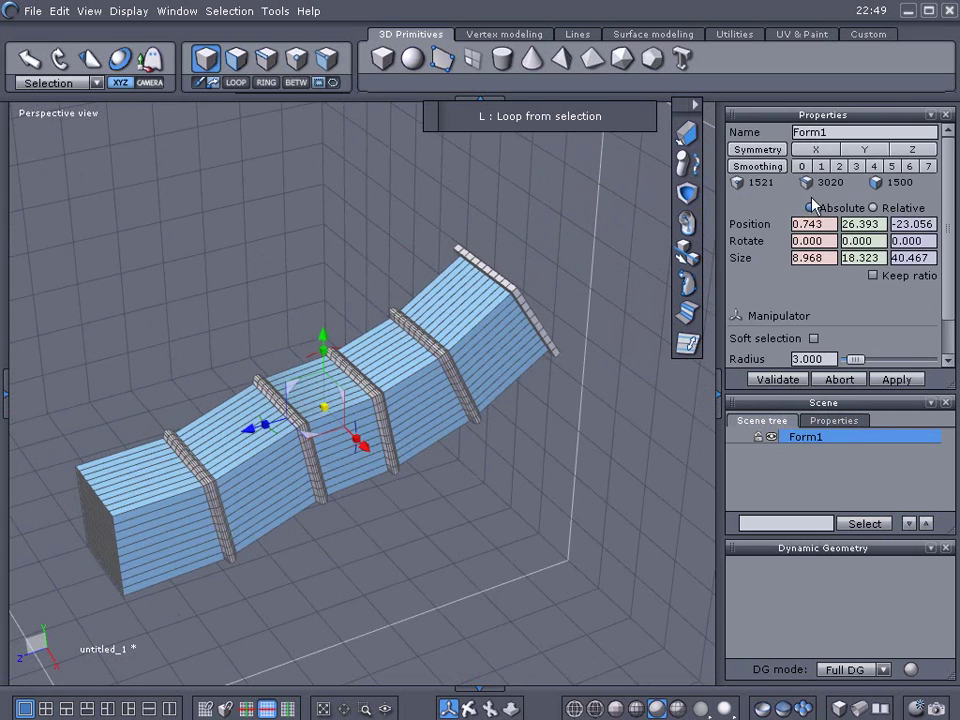
click(840, 167)
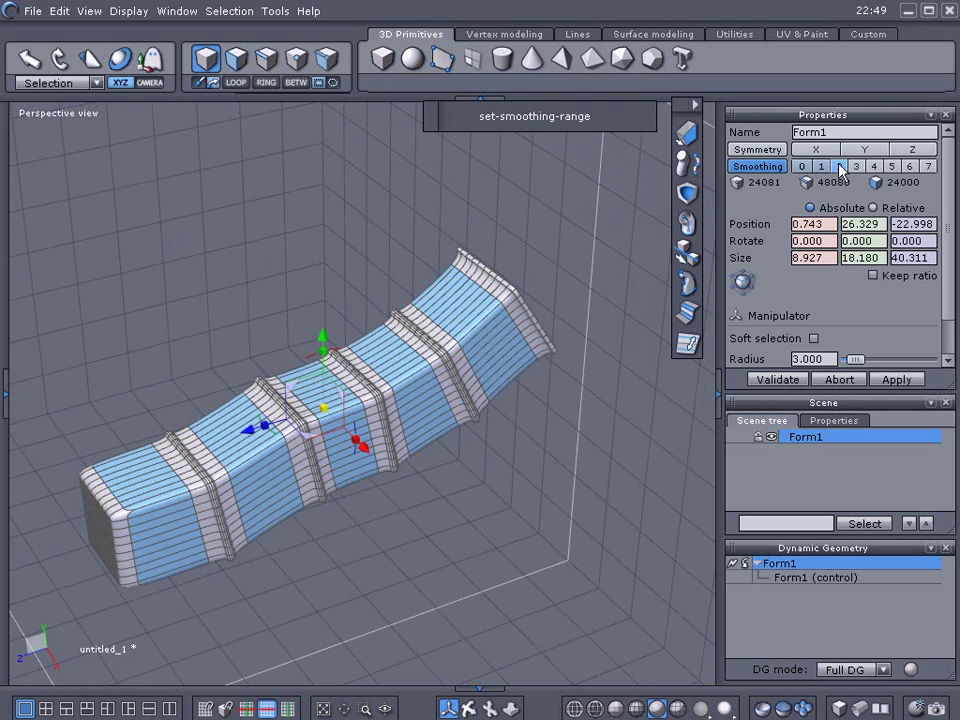
click(563, 472)
middle_drag(563, 472, 435, 476)
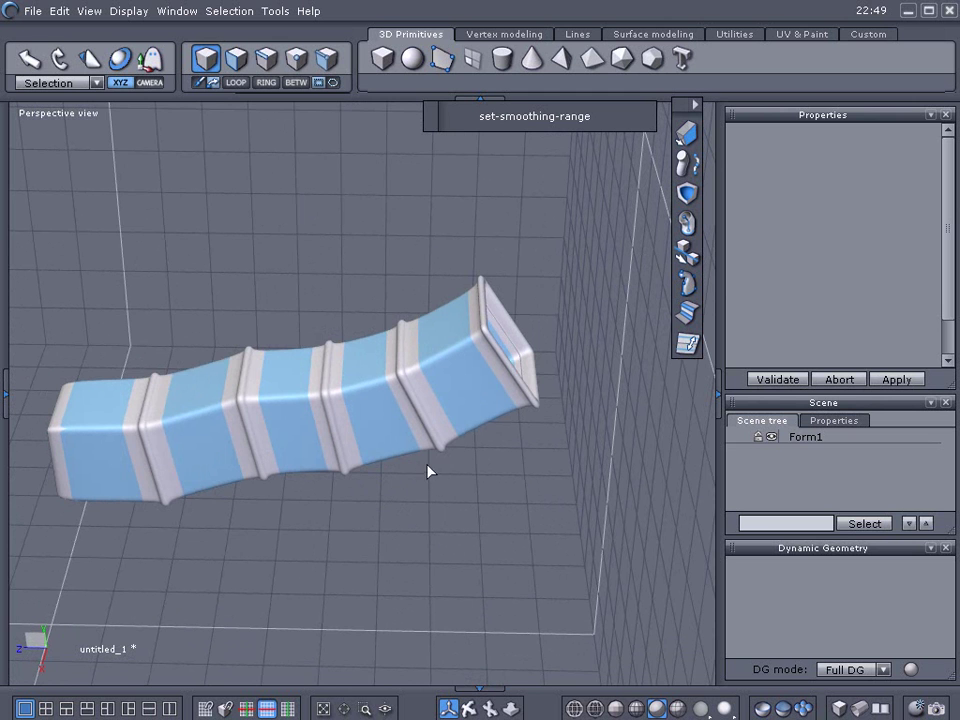
Rotate the smoothed block a quarter turn about its vertical axis, to a rotation of 270 degrees.
click(356, 438)
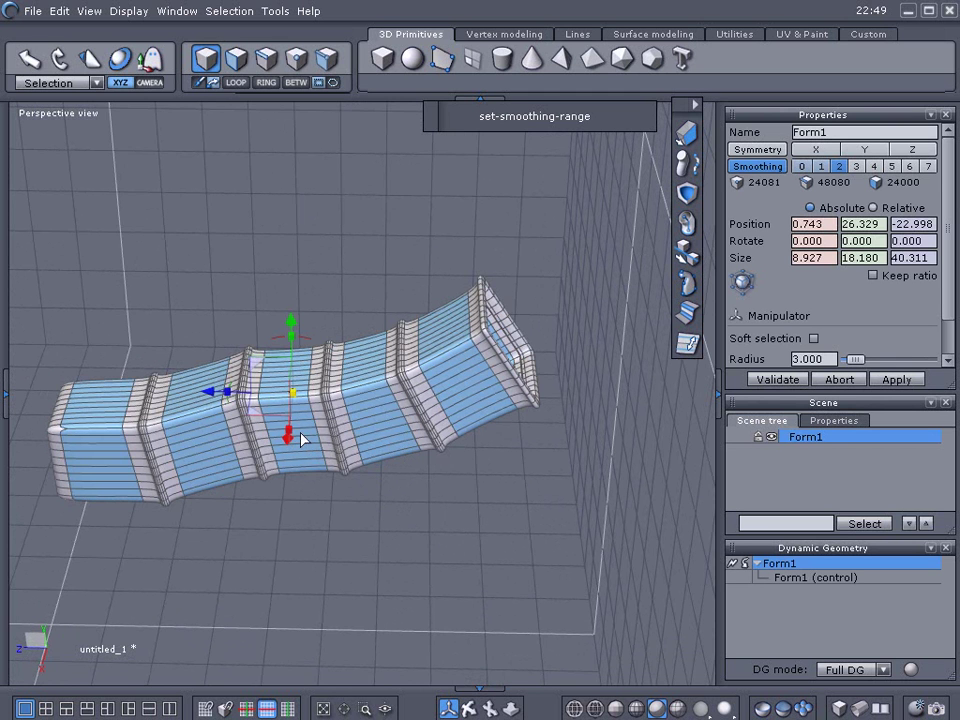
drag(232, 407, 275, 350)
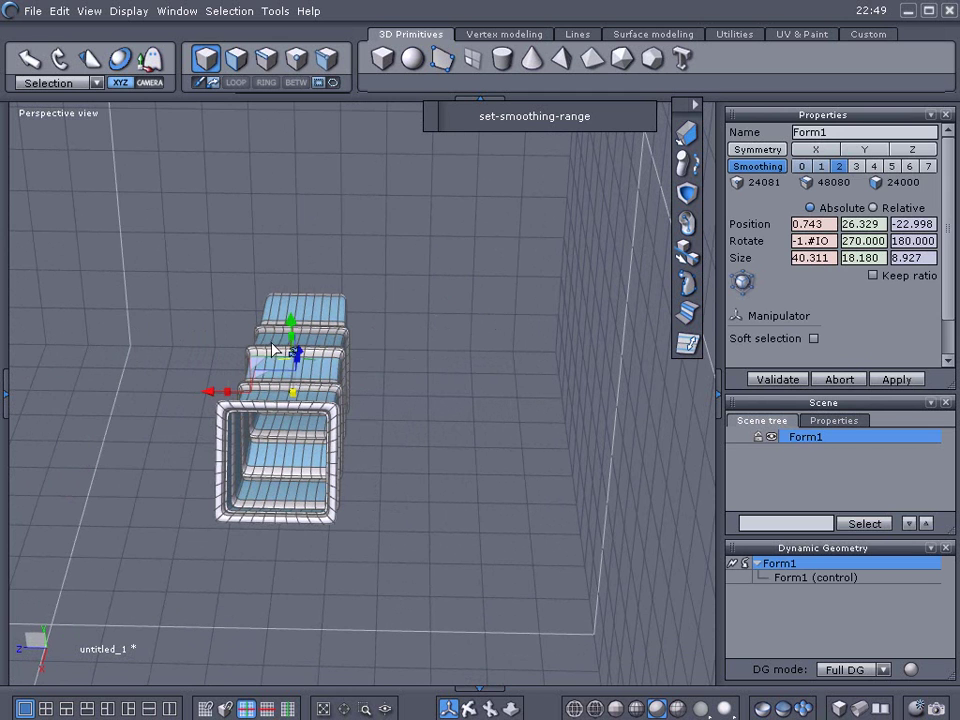
click(172, 385)
Clear the floating tool palette and side panels from view and examine the finished block's rim, ridges and coloured sections from several angles.
middle_drag(172, 385, 289, 347)
scroll(275, 345, up, 3)
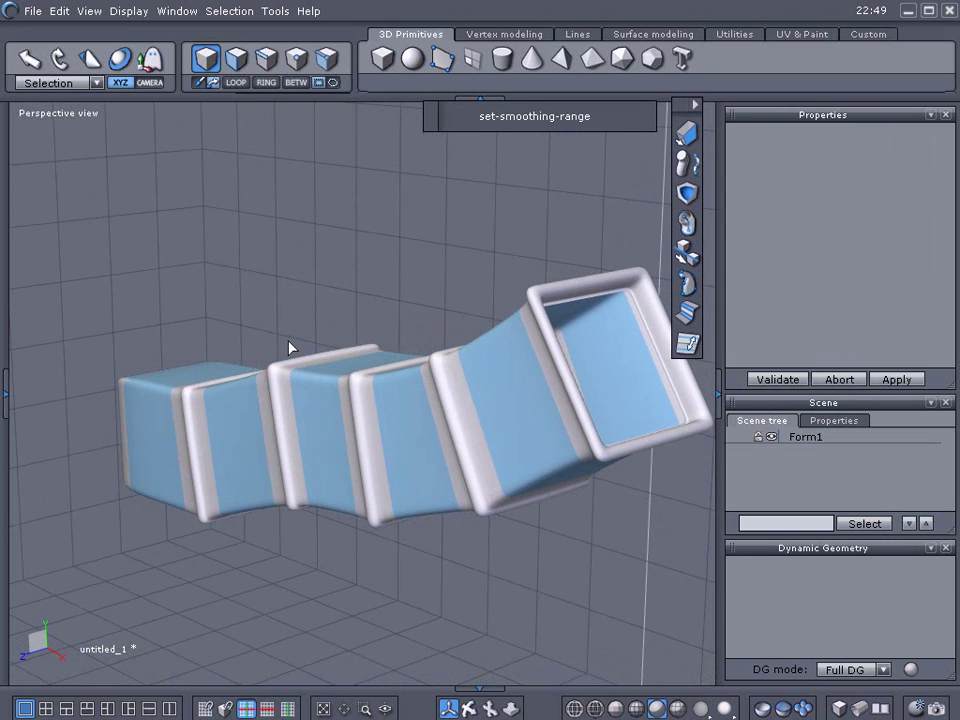
click(700, 108)
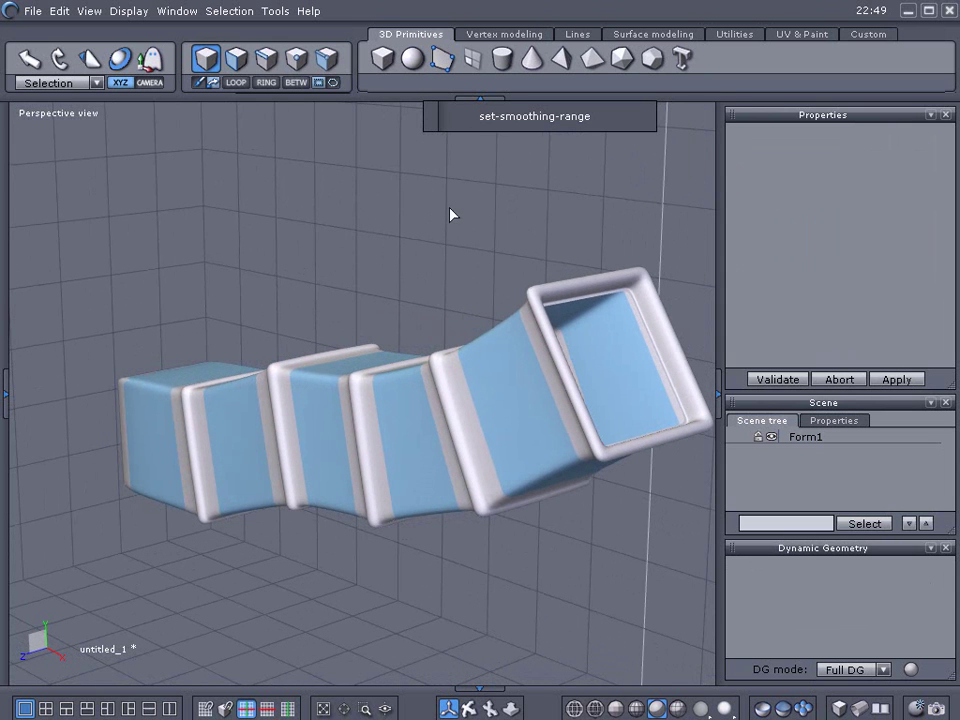
click(720, 374)
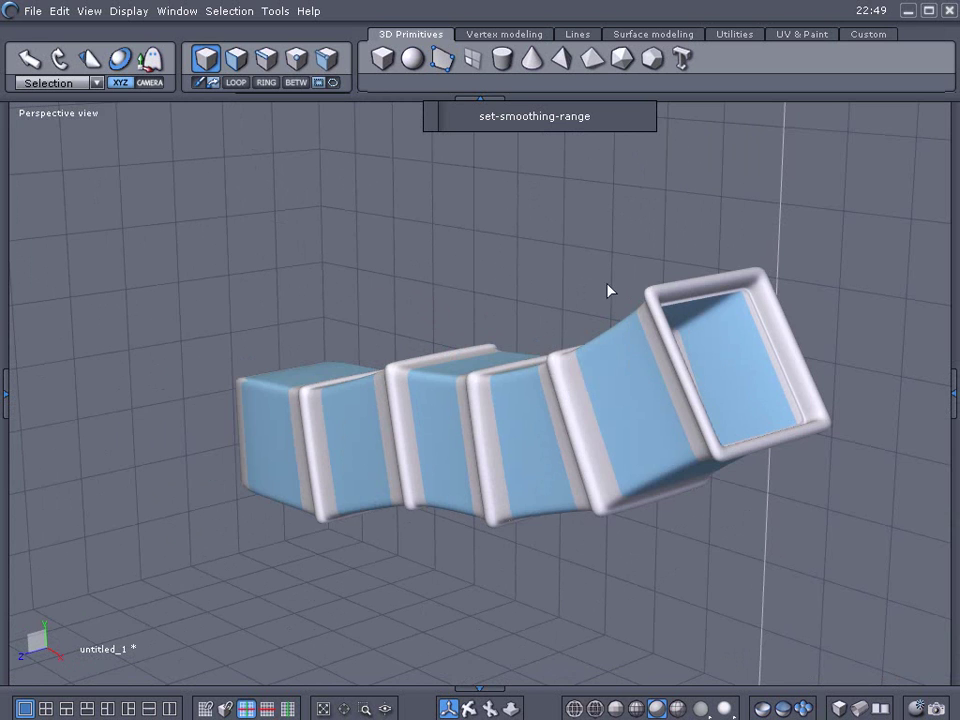
scroll(587, 288, up, 3)
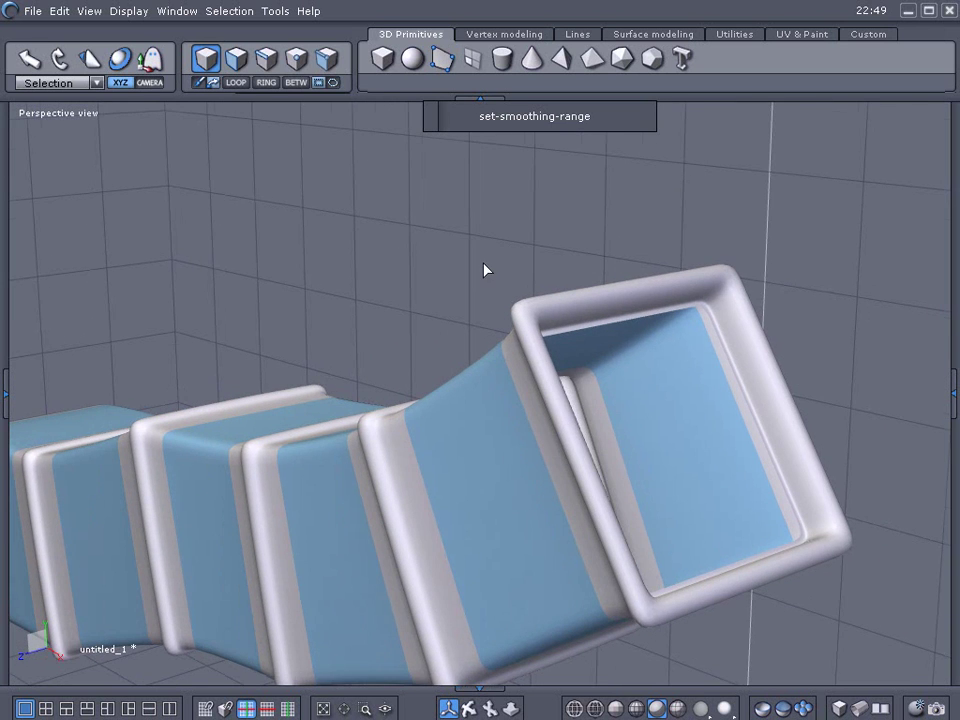
scroll(484, 271, down, 3)
middle_drag(422, 276, 580, 319)
scroll(580, 319, down, 2)
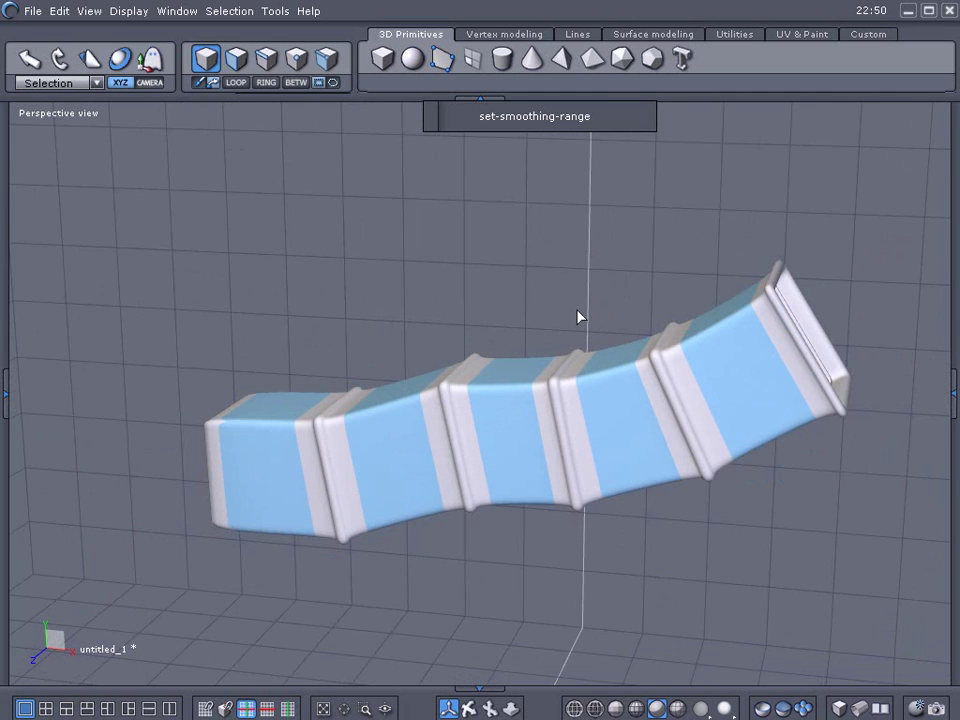